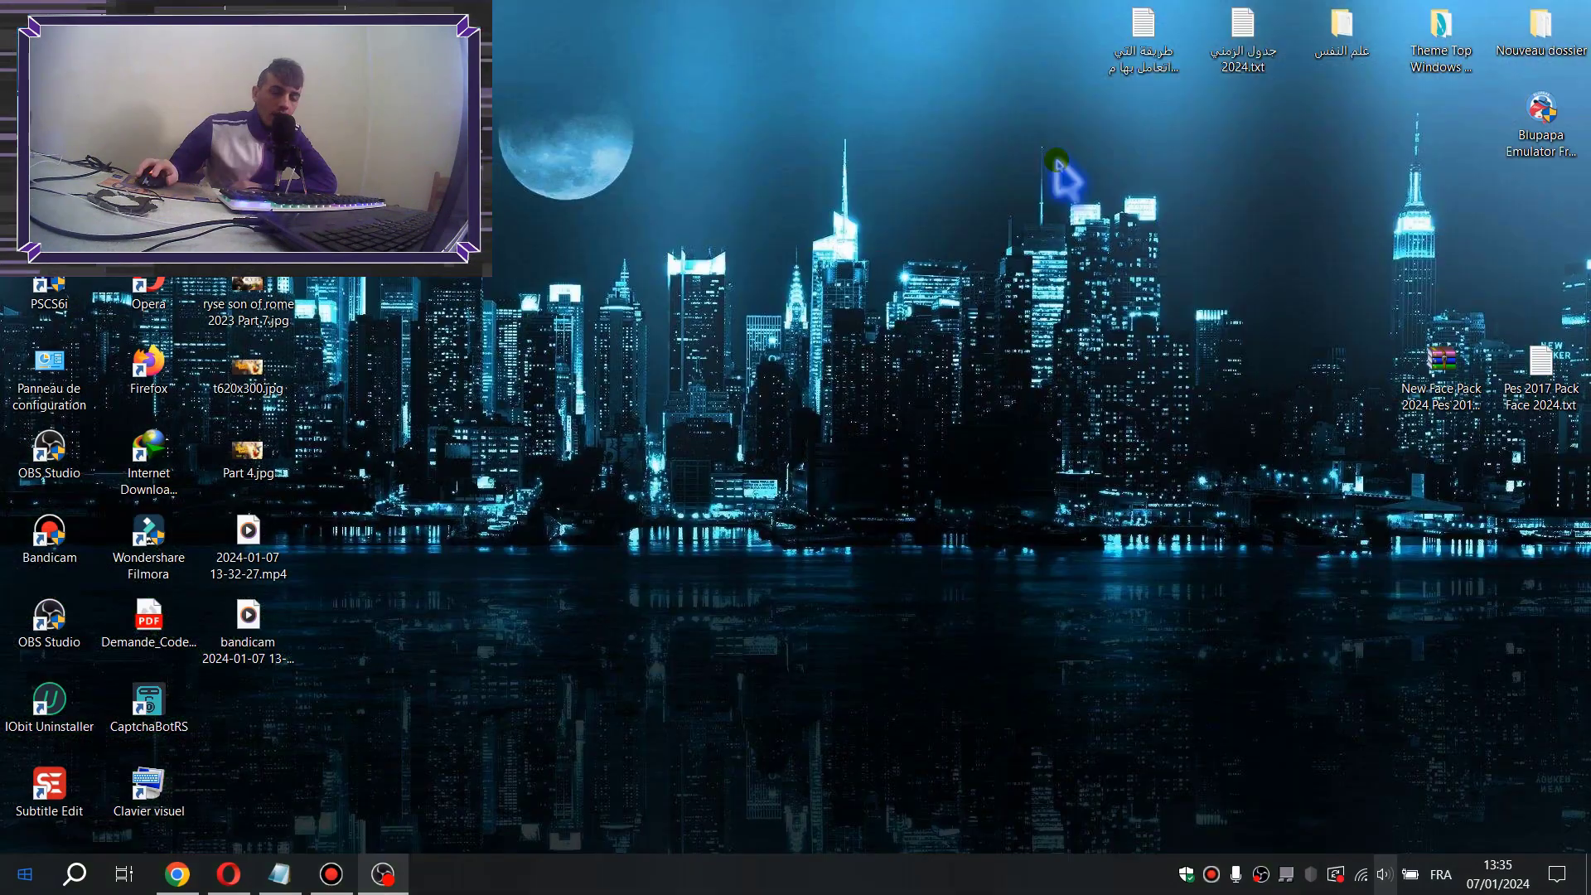
Switch to Opera and examine the Pes 2017 Face Pack post's file size, upload date and list of included clubs
{"action": "left_click", "coordinate": [237, 871]}
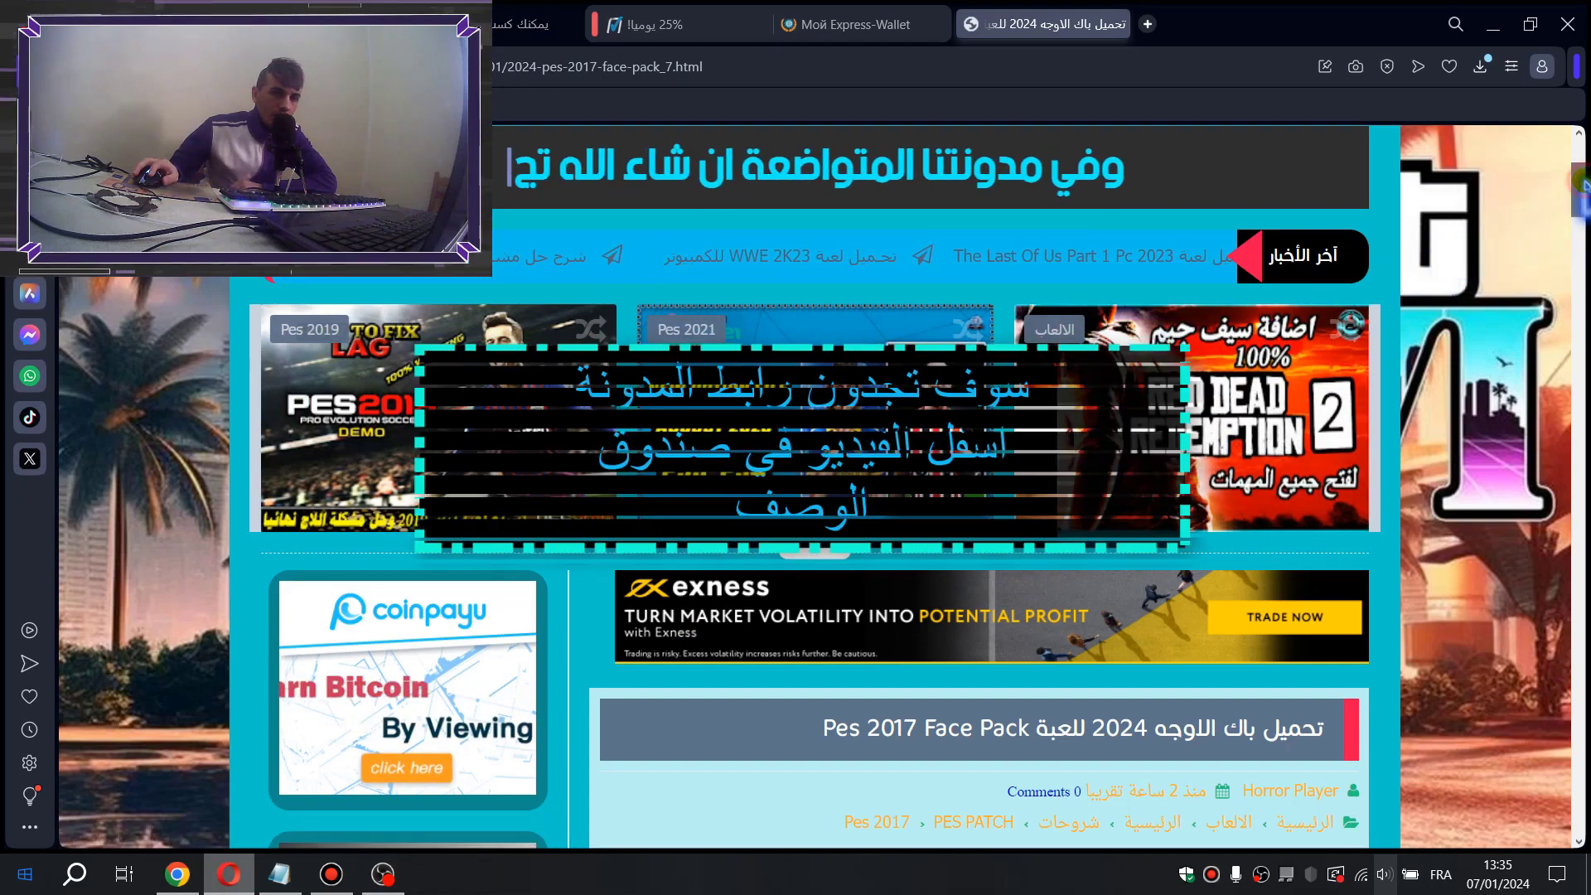
{"action": "scroll", "coordinate": [1582, 182], "scroll_direction": "down", "scroll_amount": 1}
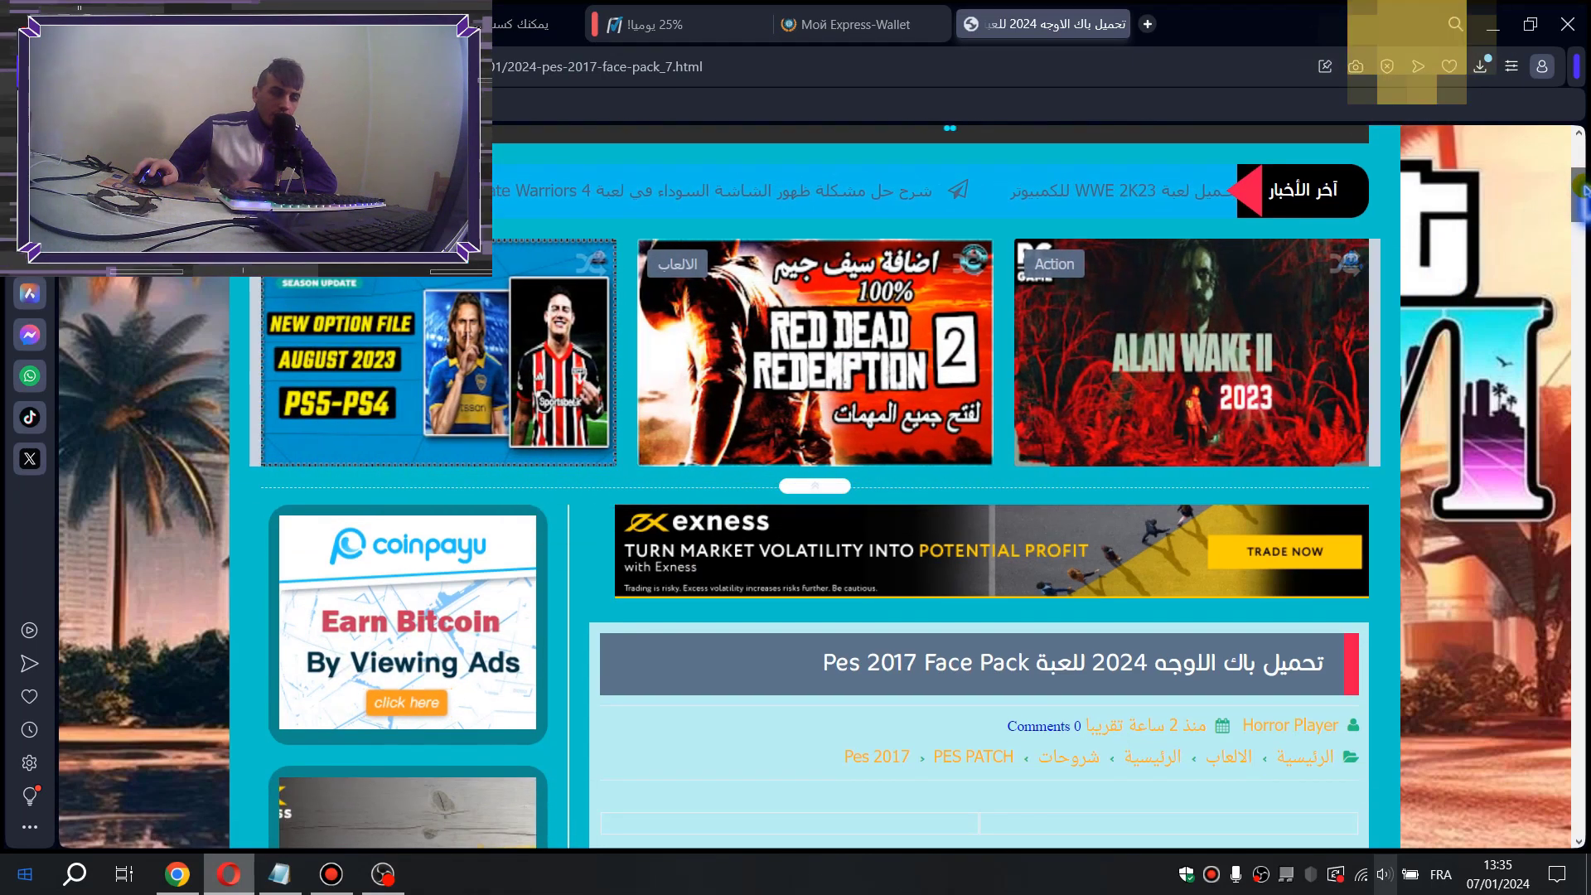
{"action": "scroll", "coordinate": [1581, 189], "scroll_direction": "down", "scroll_amount": 3}
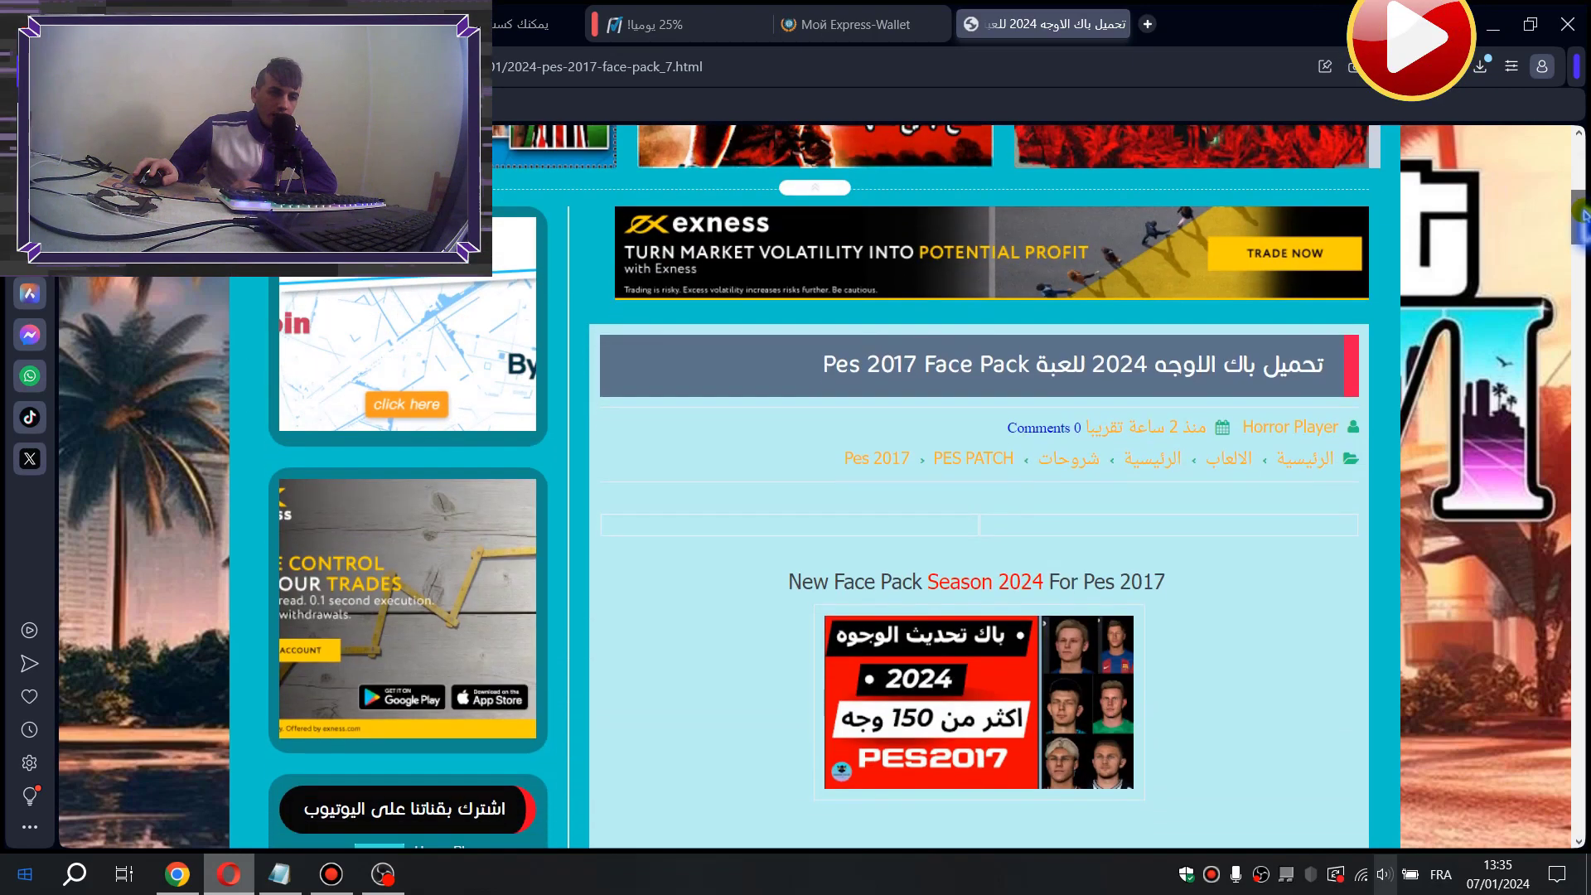
{"action": "scroll", "coordinate": [1582, 211], "scroll_direction": "down", "scroll_amount": 2}
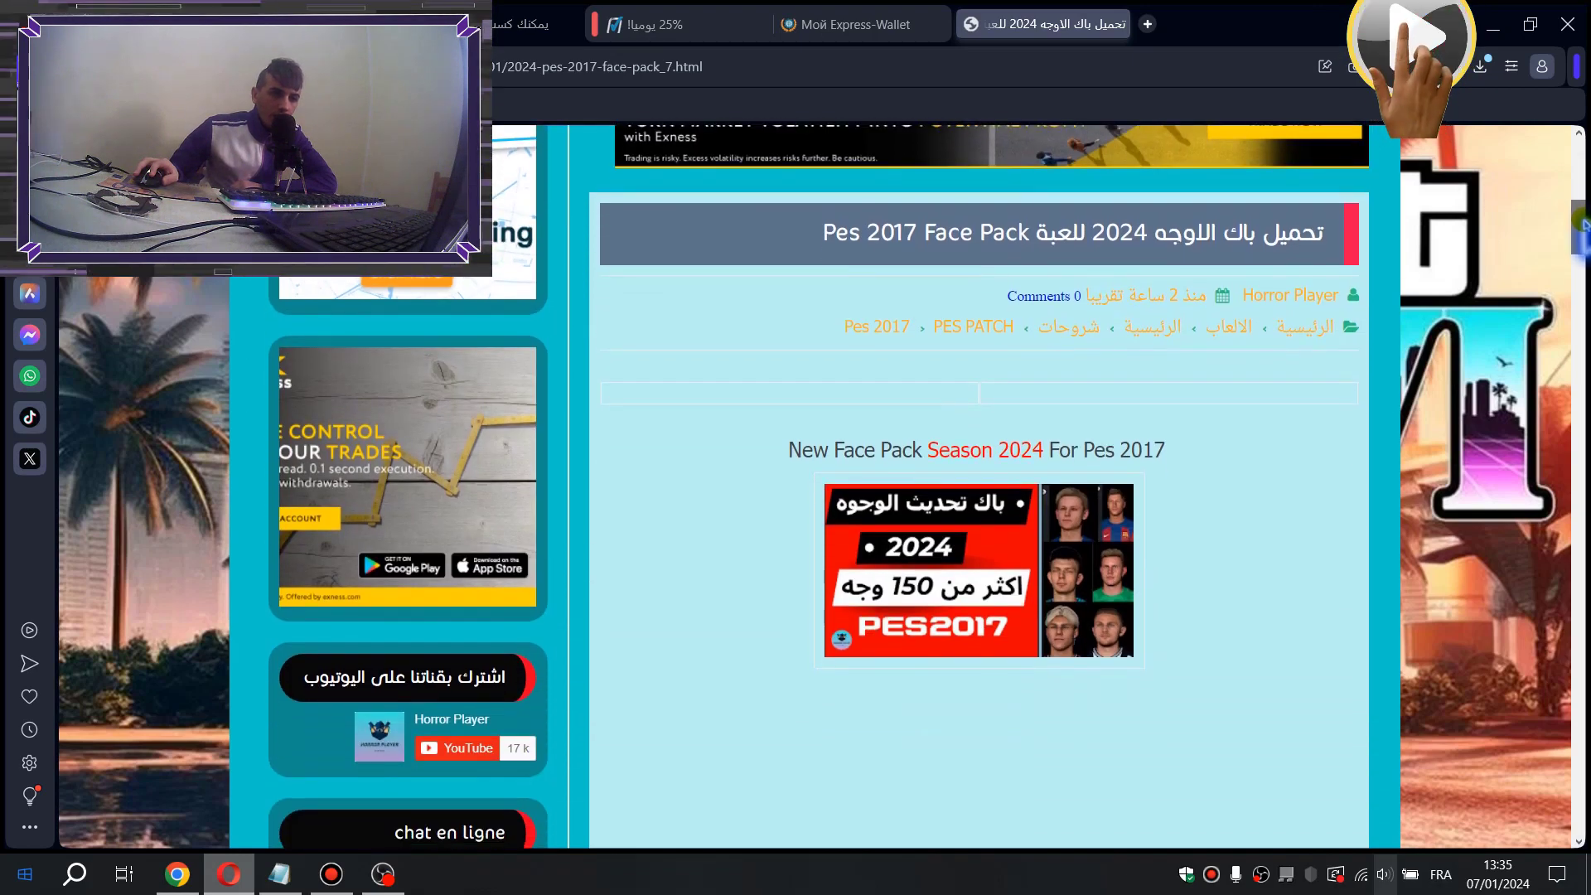
{"action": "scroll", "coordinate": [1583, 225], "scroll_direction": "down", "scroll_amount": 1}
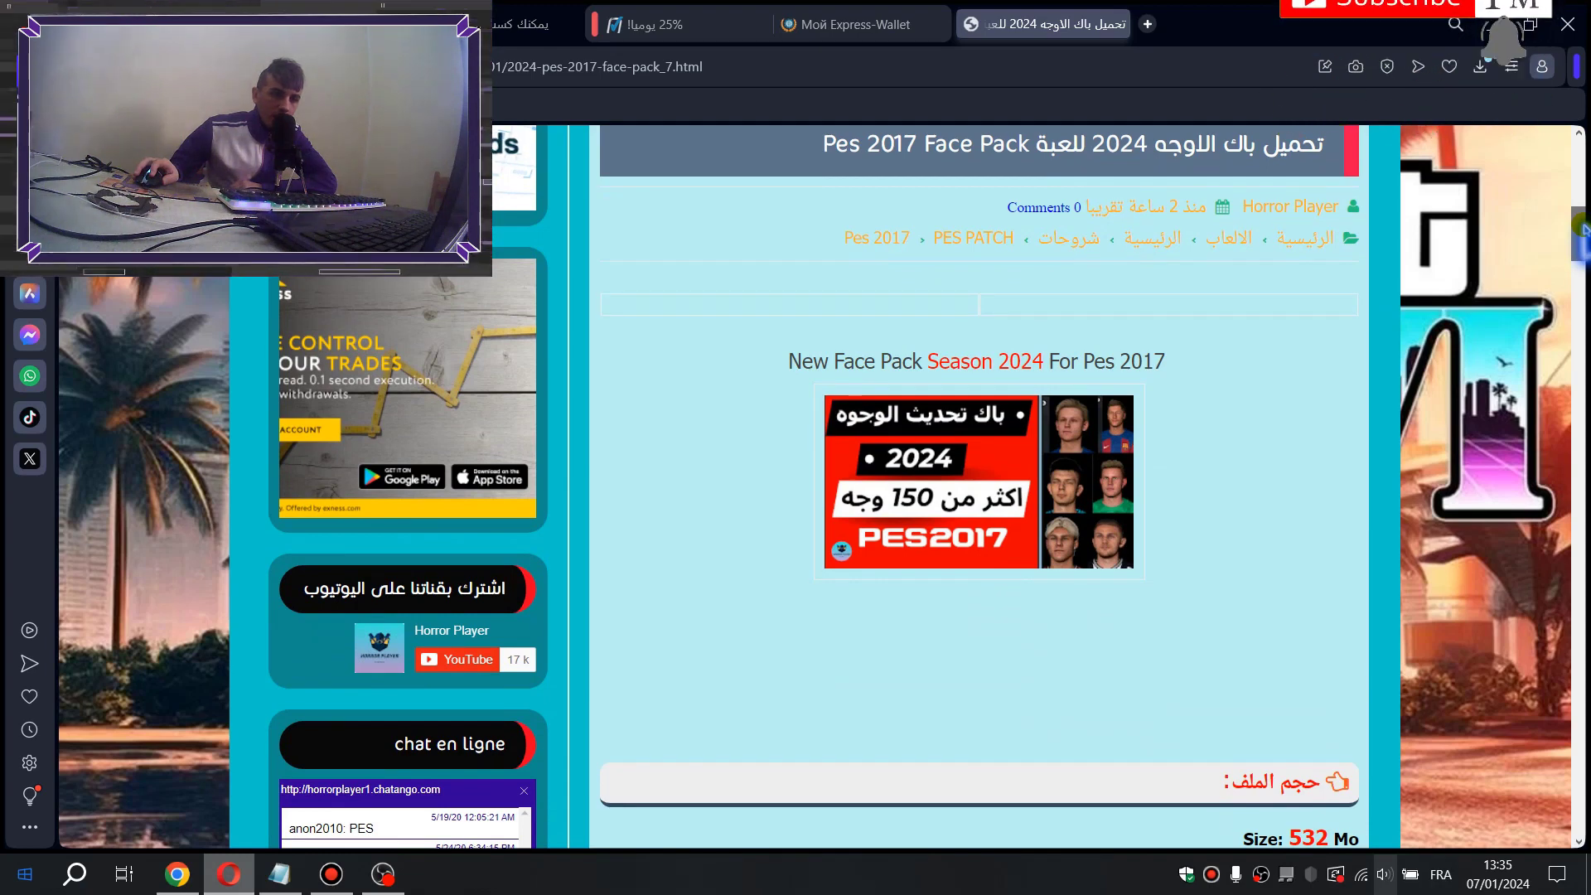
{"action": "scroll", "coordinate": [1583, 228], "scroll_direction": "down", "scroll_amount": 2}
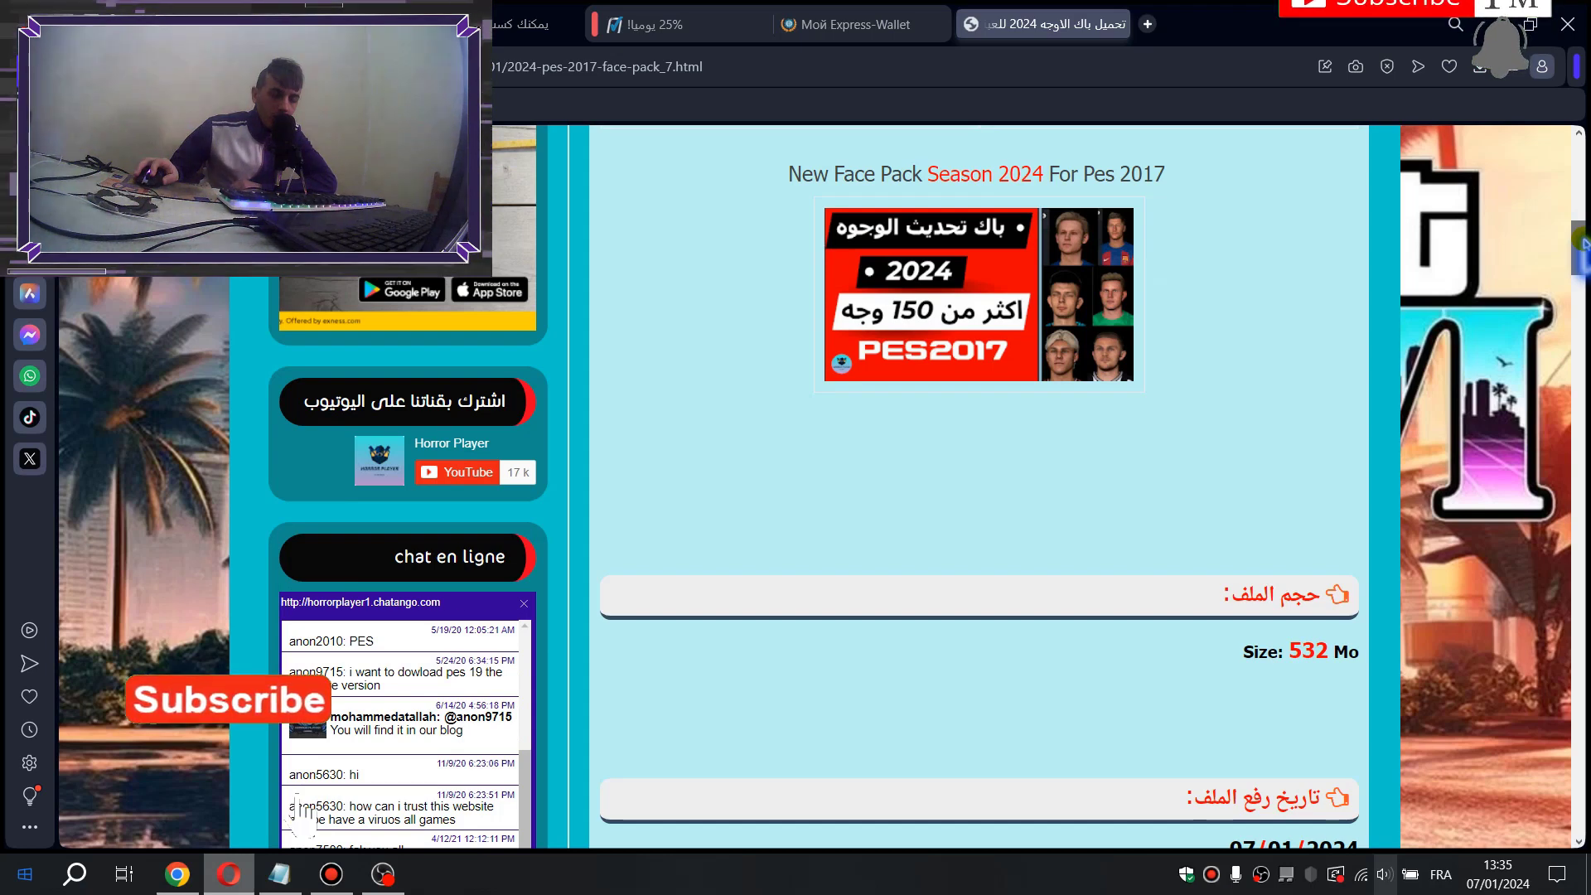
{"action": "left_click_drag", "start_coordinate": [1583, 243], "coordinate": [1583, 266]}
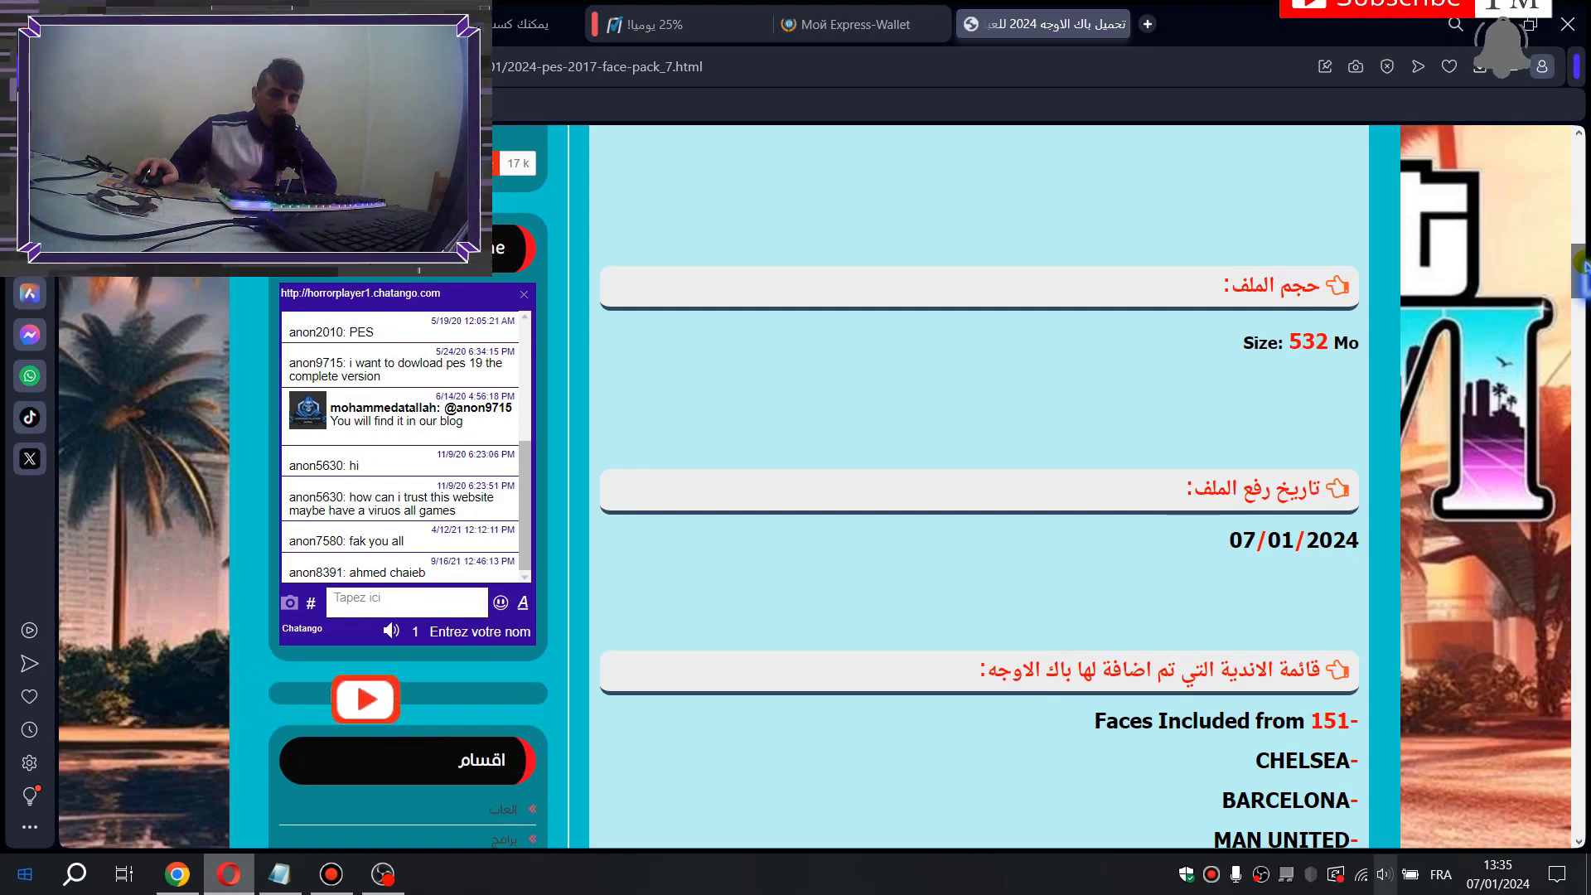
{"action": "scroll", "coordinate": [1581, 267], "scroll_direction": "down", "scroll_amount": 2}
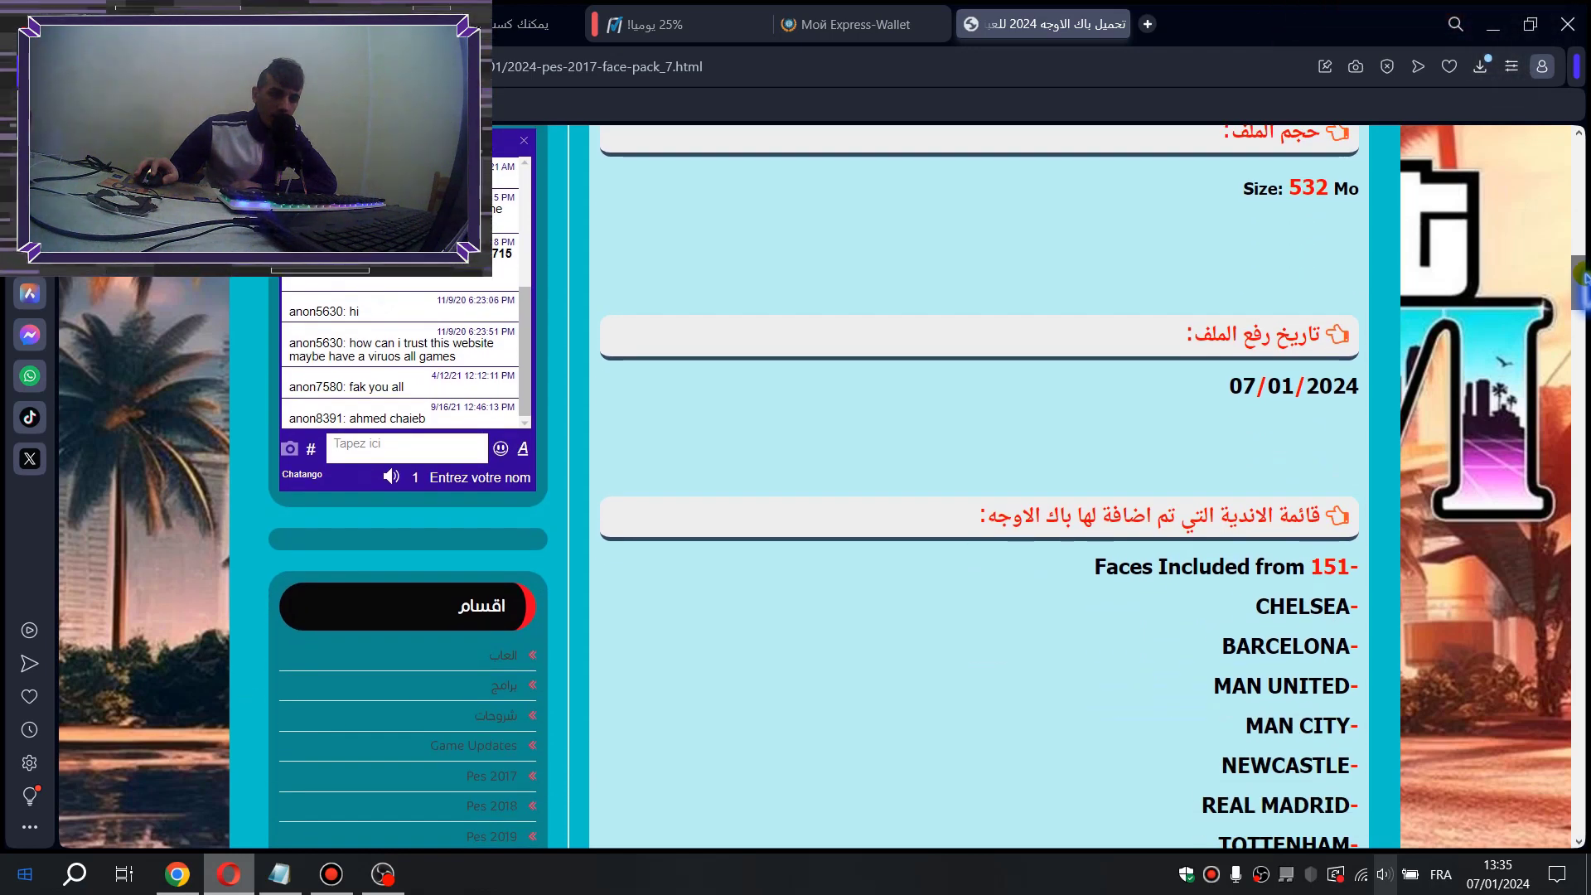
{"action": "scroll", "coordinate": [1583, 276], "scroll_direction": "down", "scroll_amount": 1}
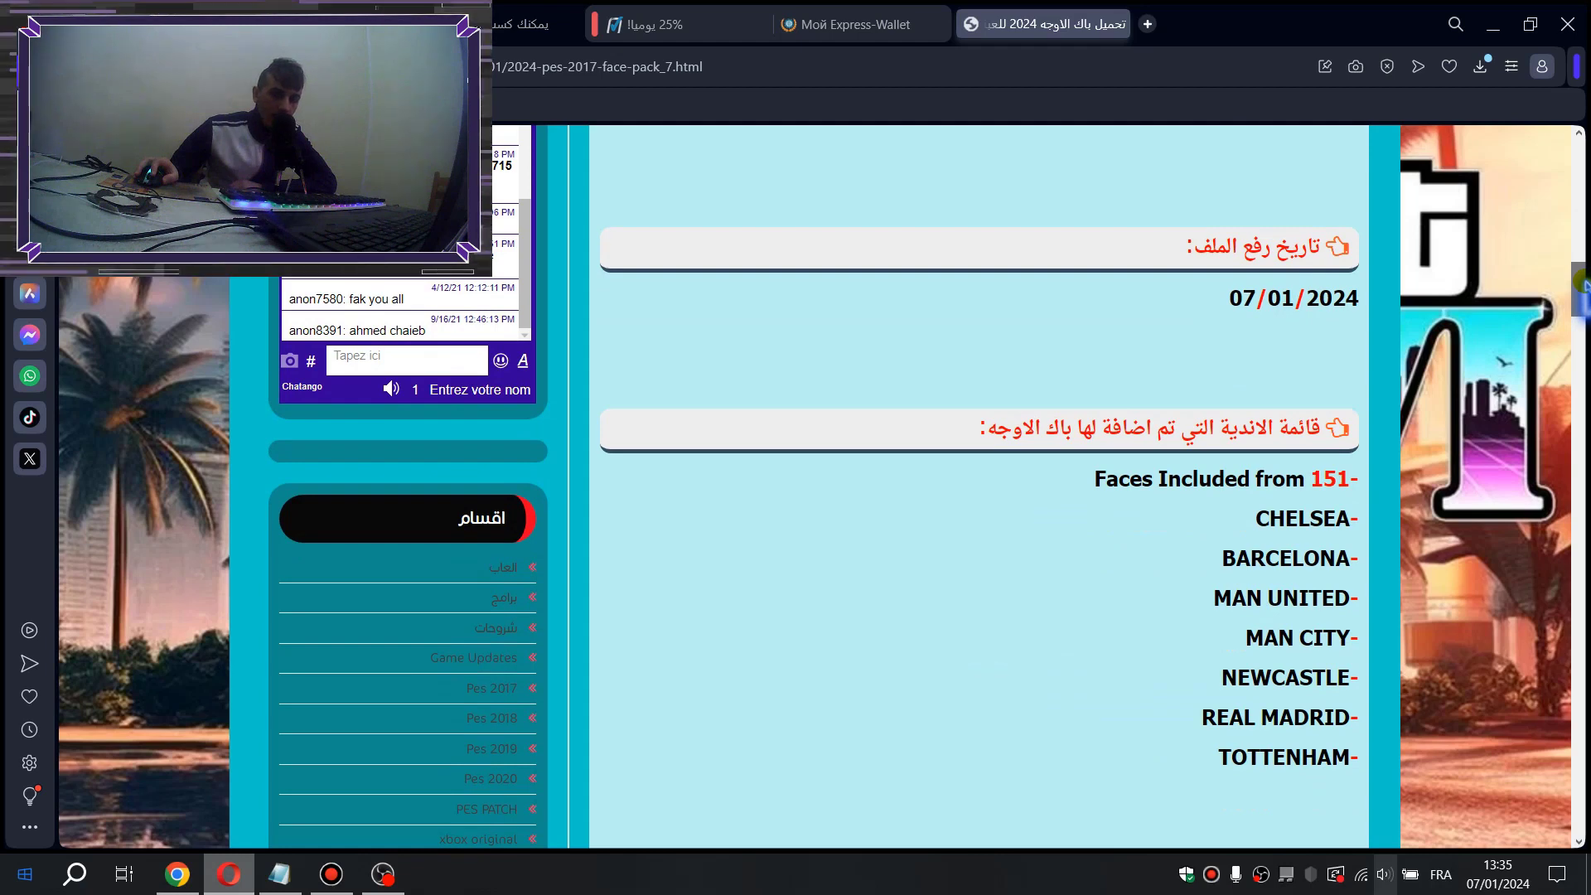
{"action": "scroll", "coordinate": [1582, 286], "scroll_direction": "down", "scroll_amount": 1}
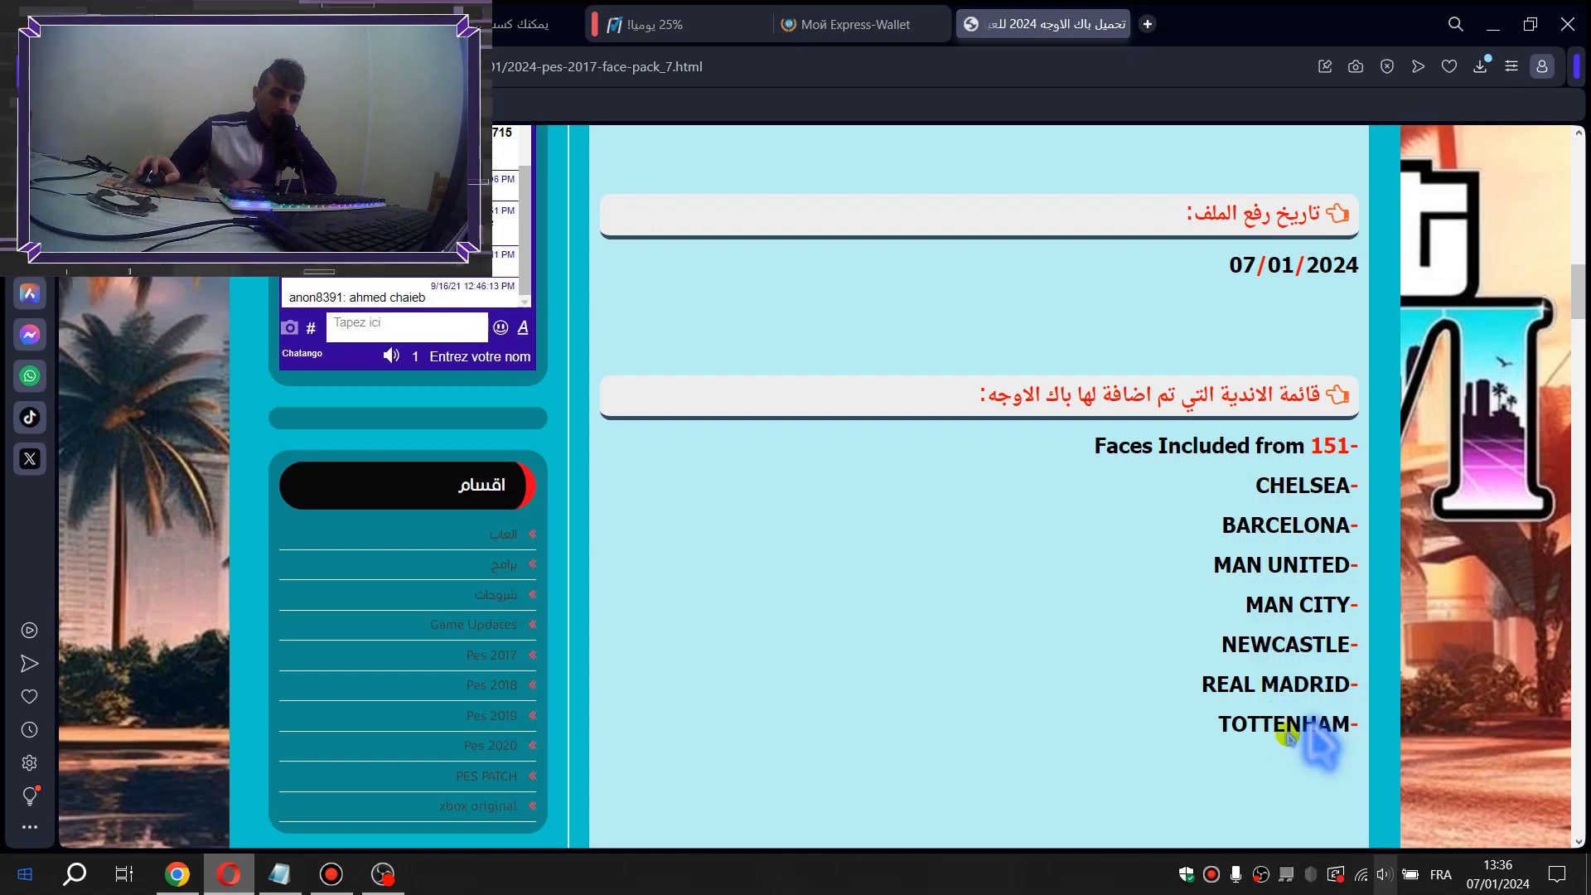
Look through the updated player face previews in the post, and open the face pack's download links page
{"action": "scroll", "coordinate": [1579, 332], "scroll_direction": "down", "scroll_amount": 5}
{"action": "scroll", "coordinate": [1579, 336], "scroll_direction": "down", "scroll_amount": 2}
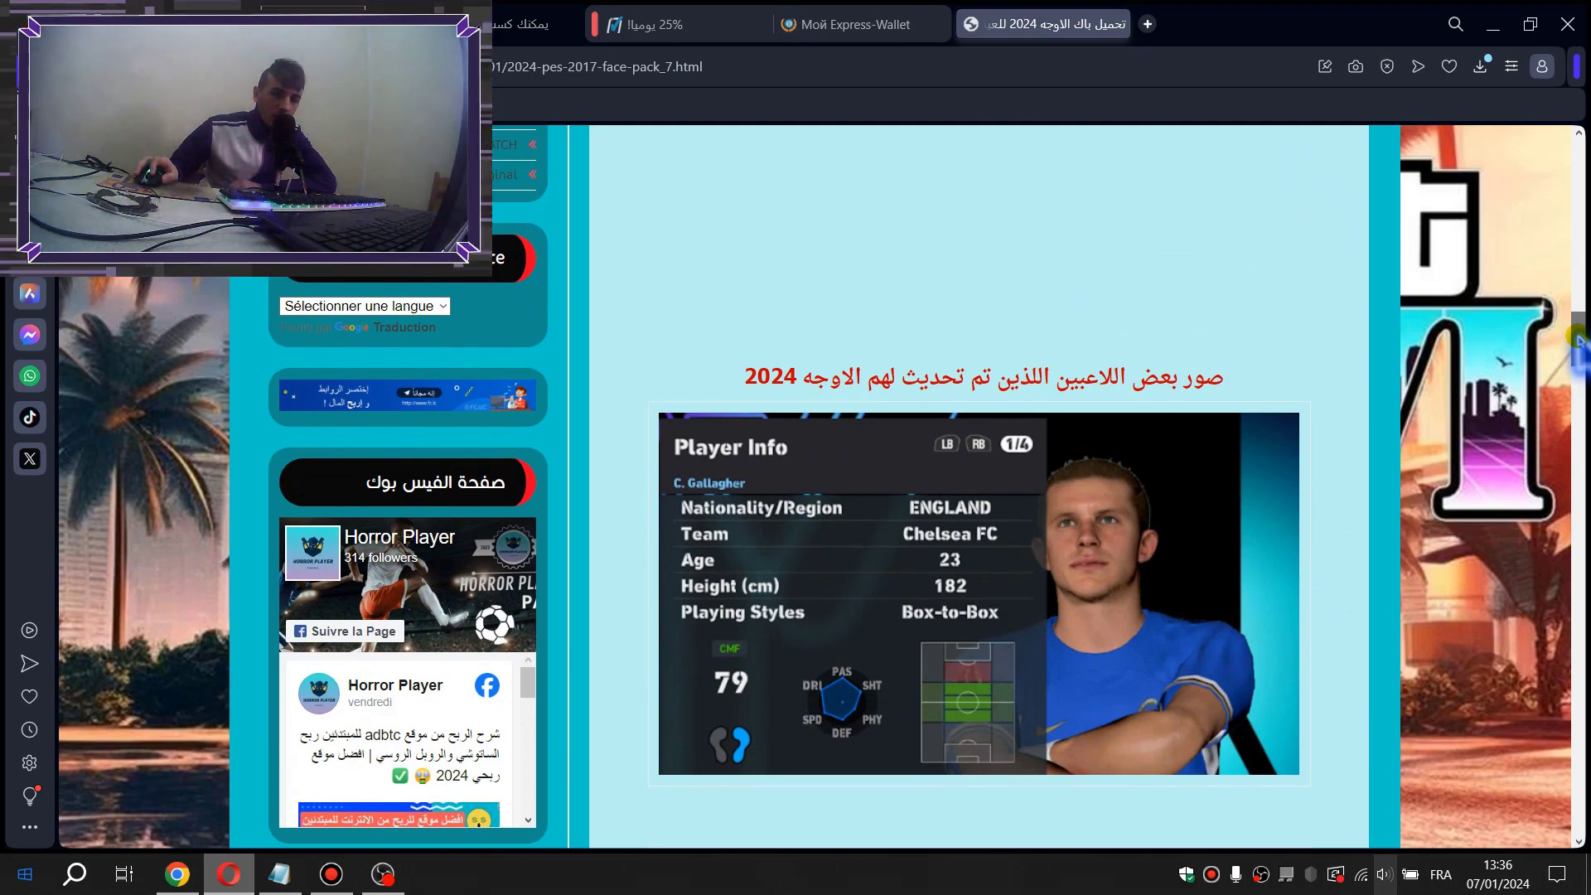
{"action": "left_click_drag", "start_coordinate": [1579, 339], "coordinate": [1584, 596]}
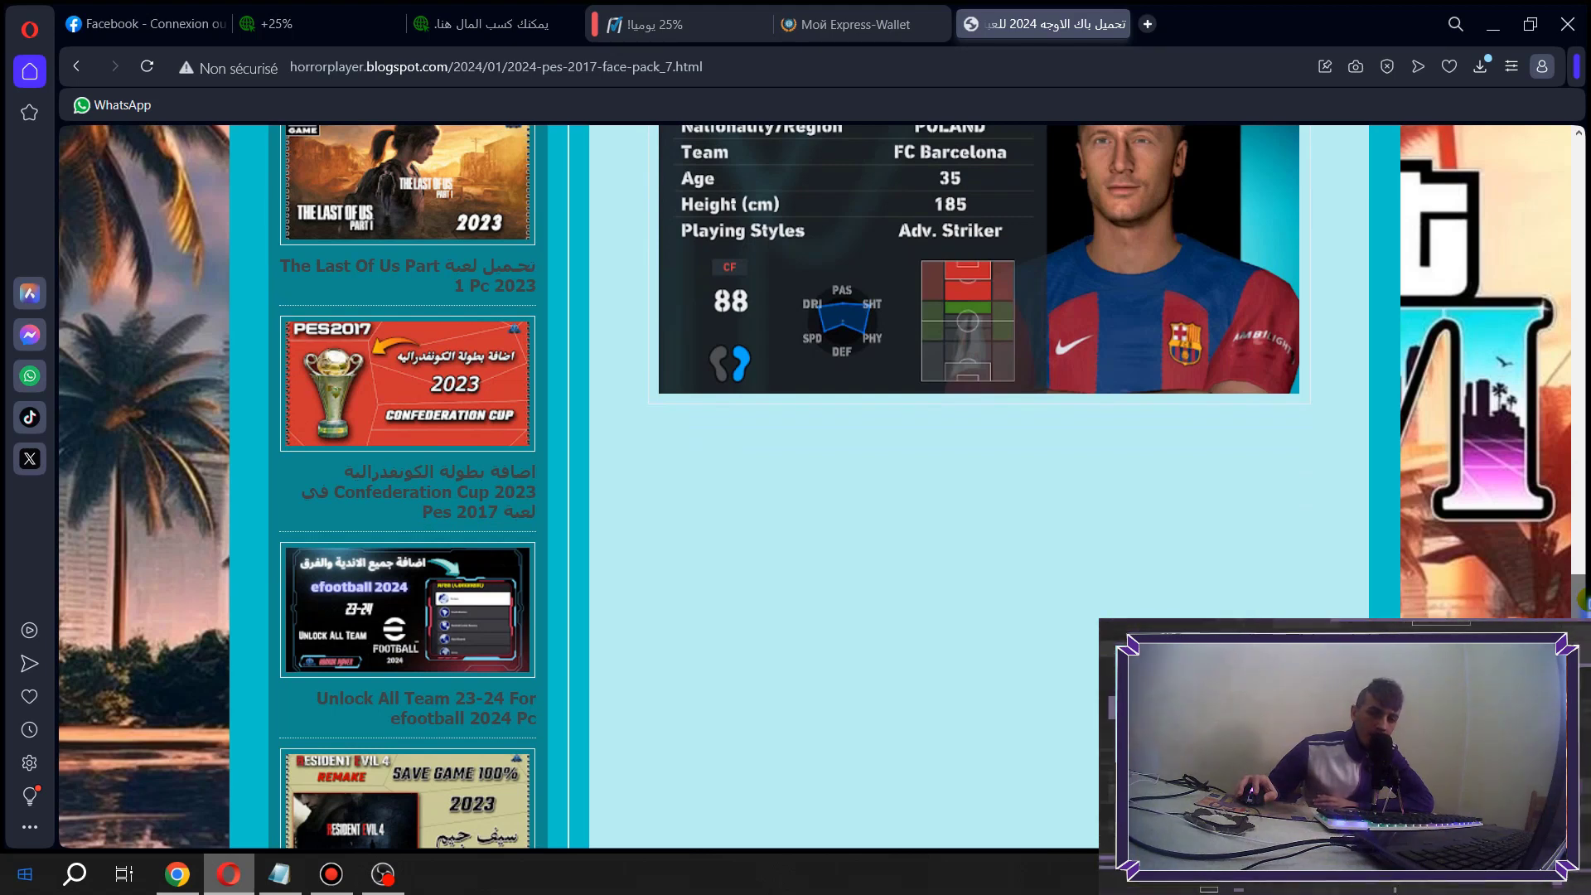
{"action": "left_click_drag", "start_coordinate": [1583, 596], "coordinate": [1583, 673]}
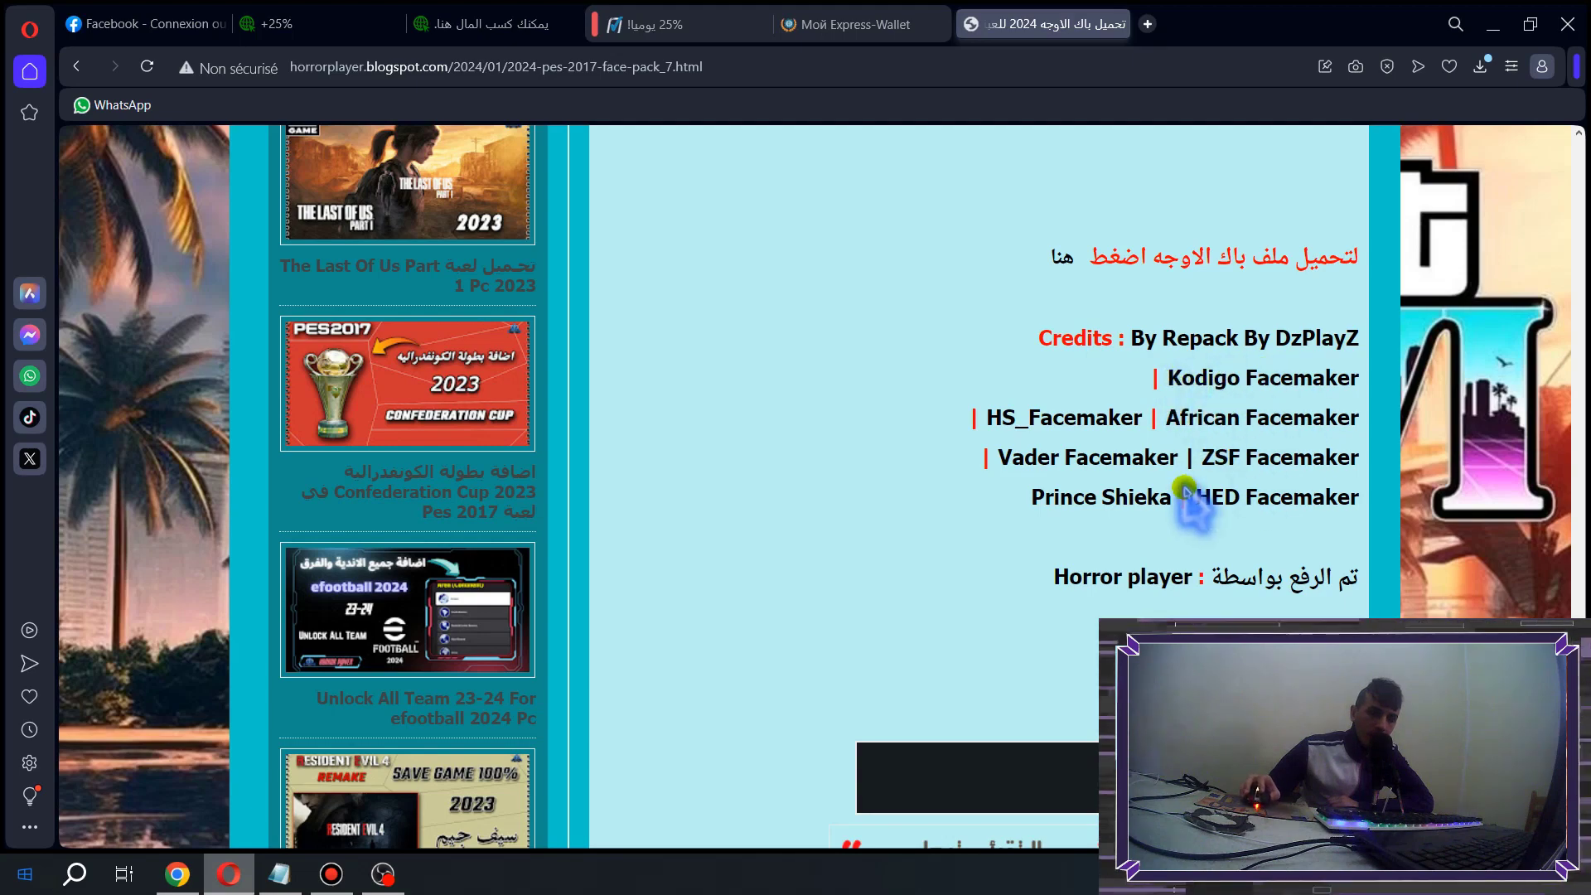
{"action": "left_click", "coordinate": [1064, 257]}
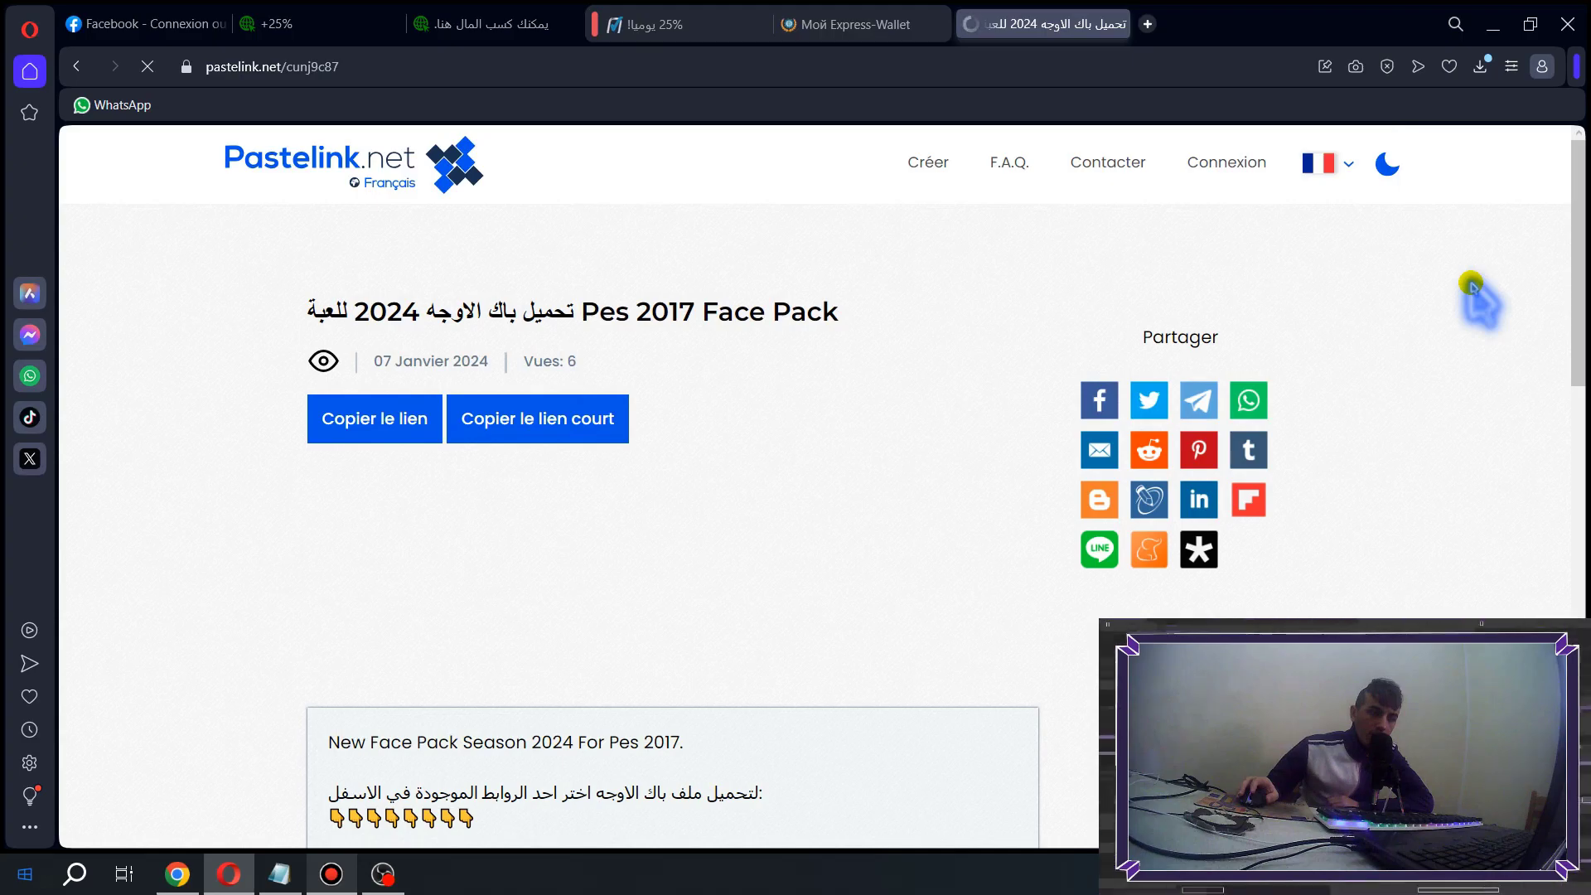
{"action": "scroll", "coordinate": [1479, 299], "scroll_direction": "down", "scroll_amount": 7}
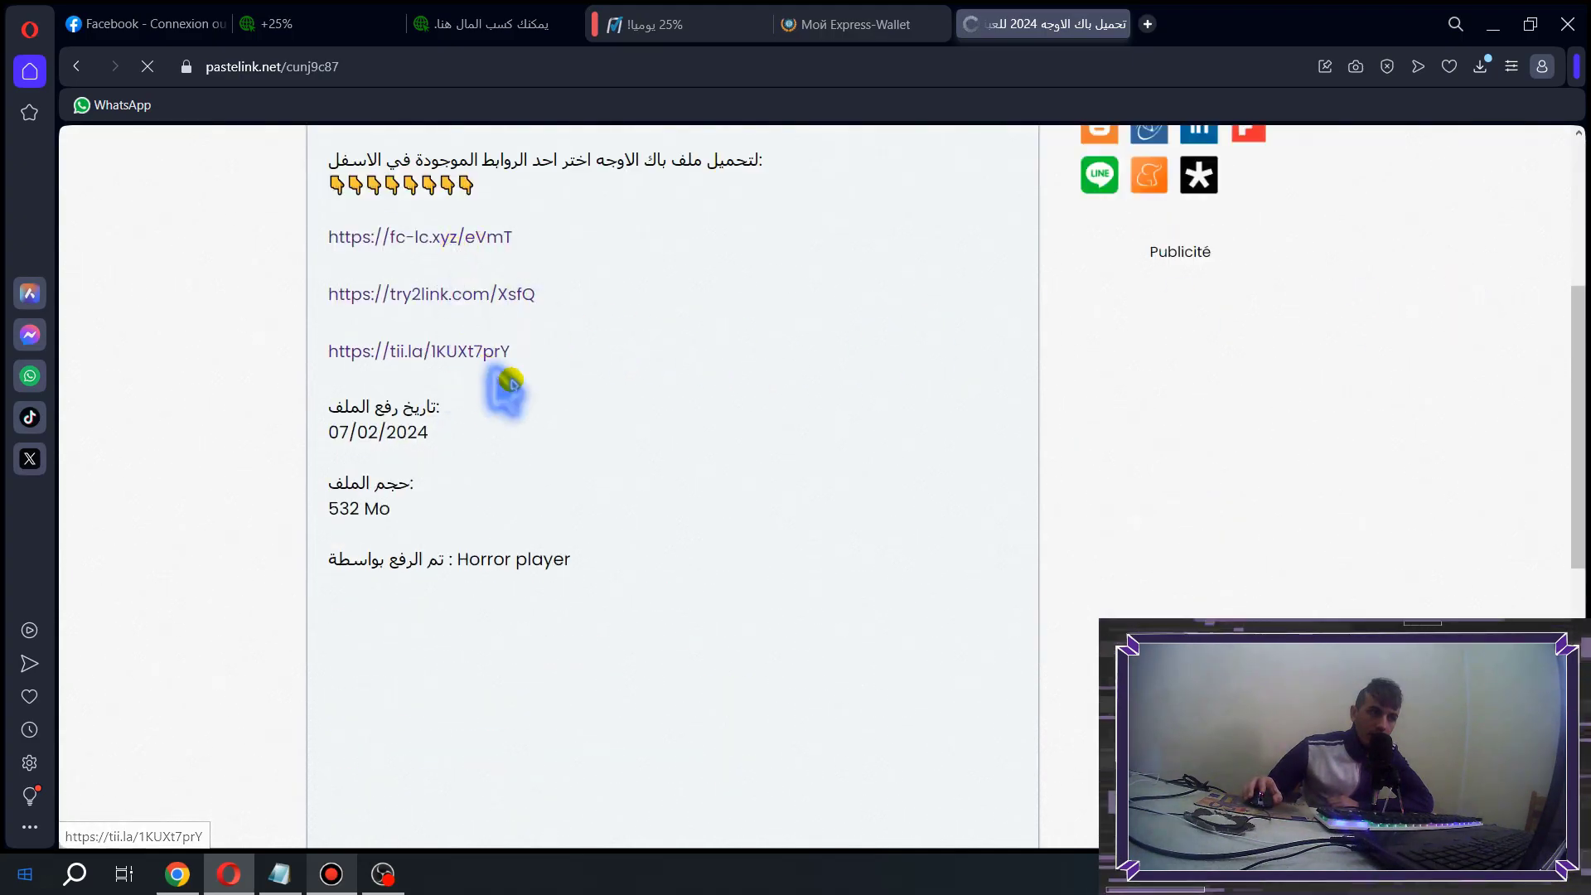
Reposition the New Face Pack 2024 Pes 2017 archive in the middle of the desktop and extract it there
{"action": "left_click", "coordinate": [1497, 24]}
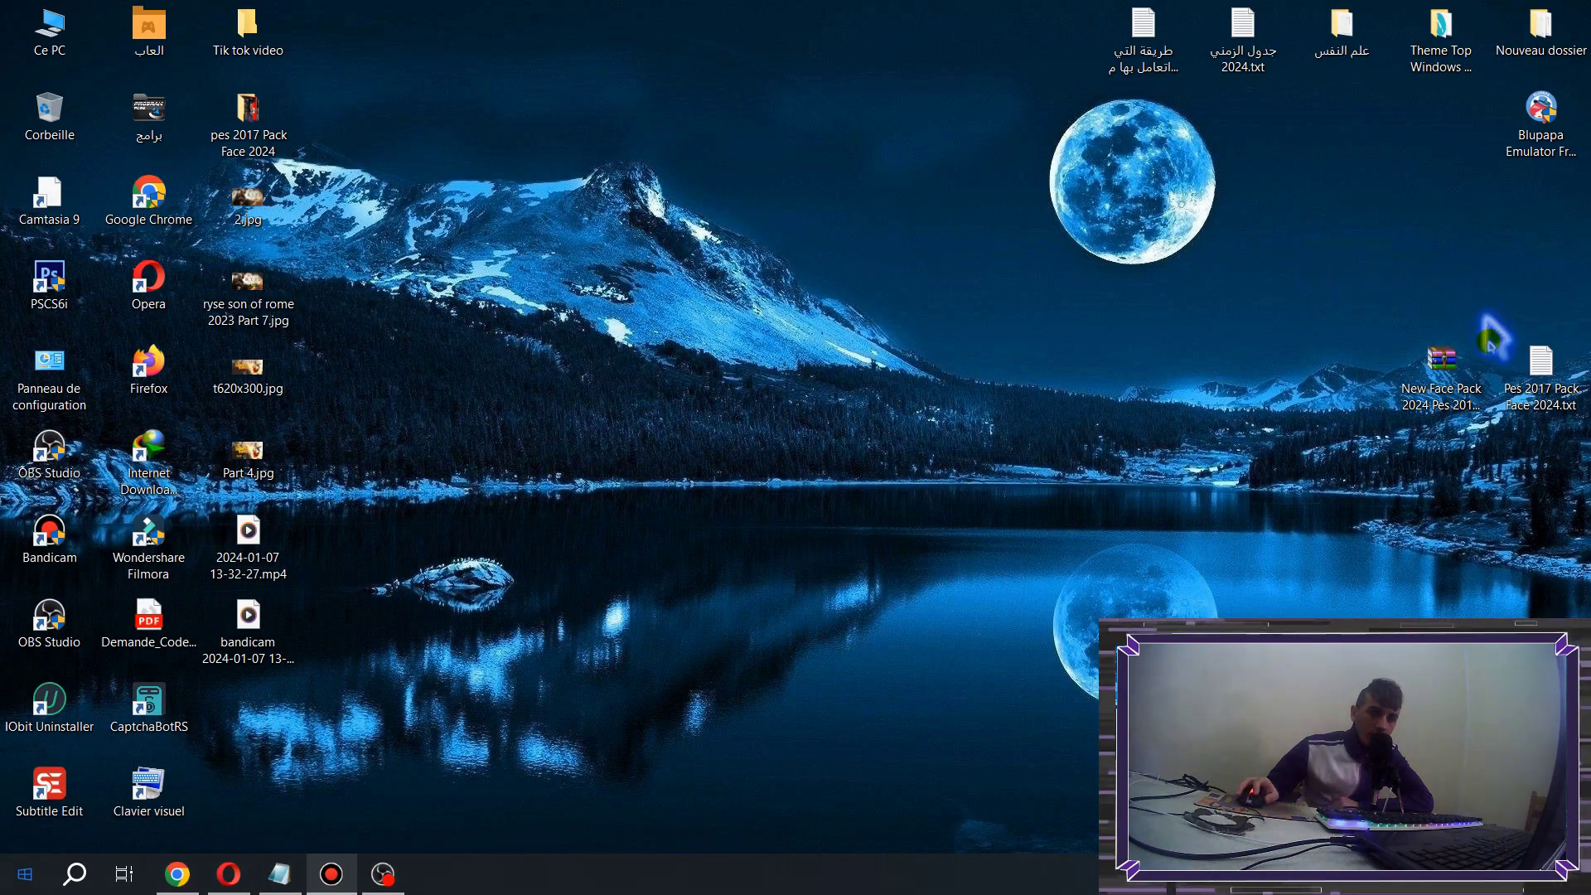
{"action": "left_click_drag", "start_coordinate": [1450, 391], "coordinate": [829, 357]}
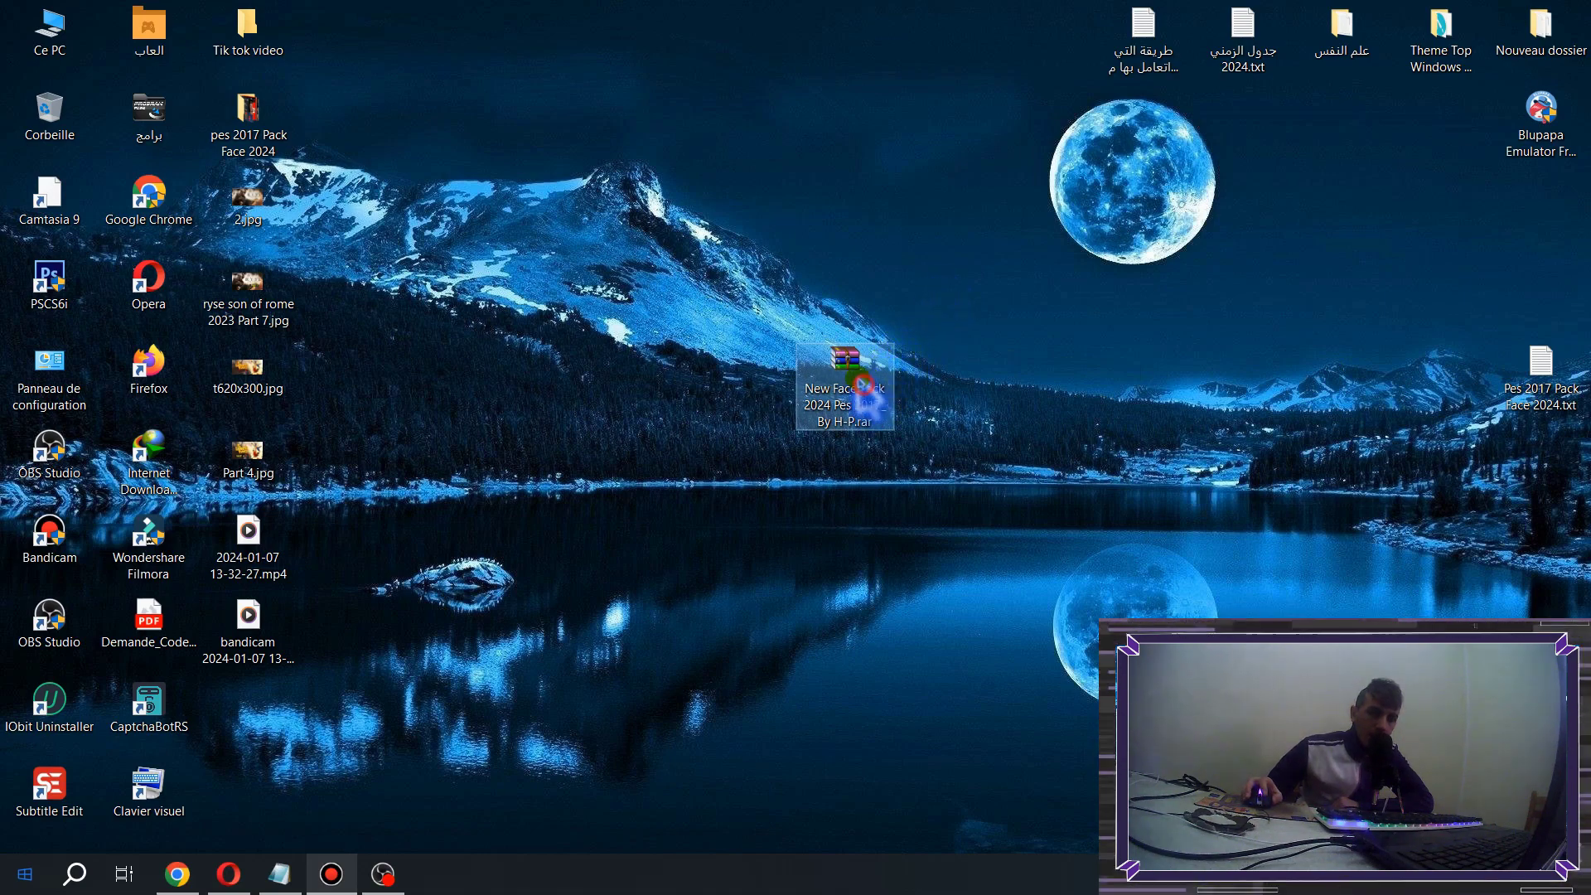
{"action": "left_click_drag", "start_coordinate": [862, 384], "coordinate": [834, 309]}
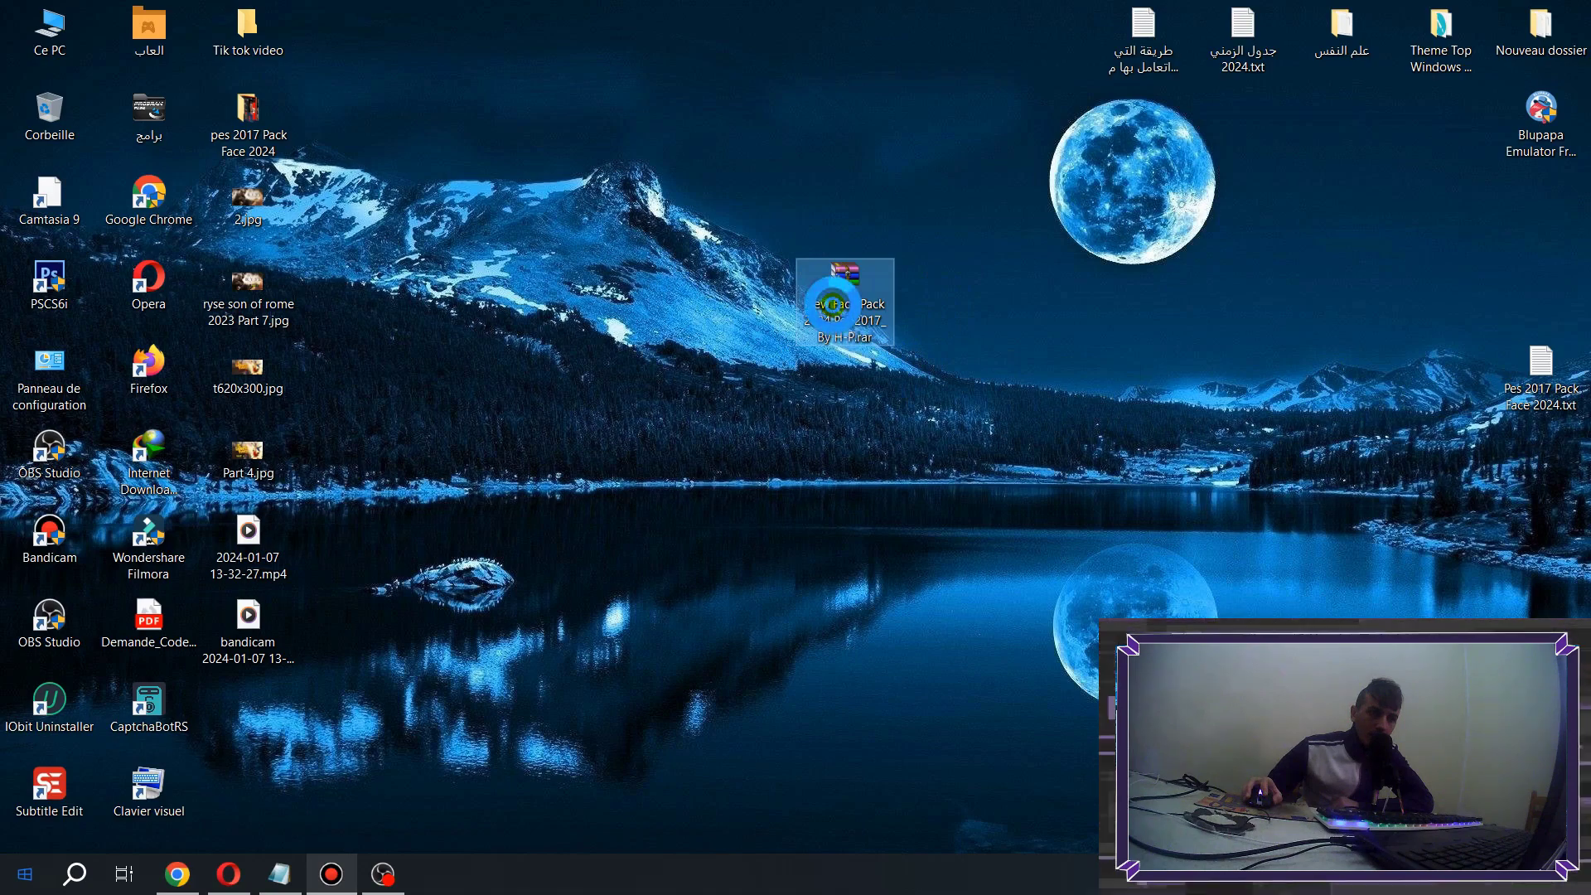
{"action": "right_click", "coordinate": [834, 305]}
{"action": "left_click", "coordinate": [854, 428]}
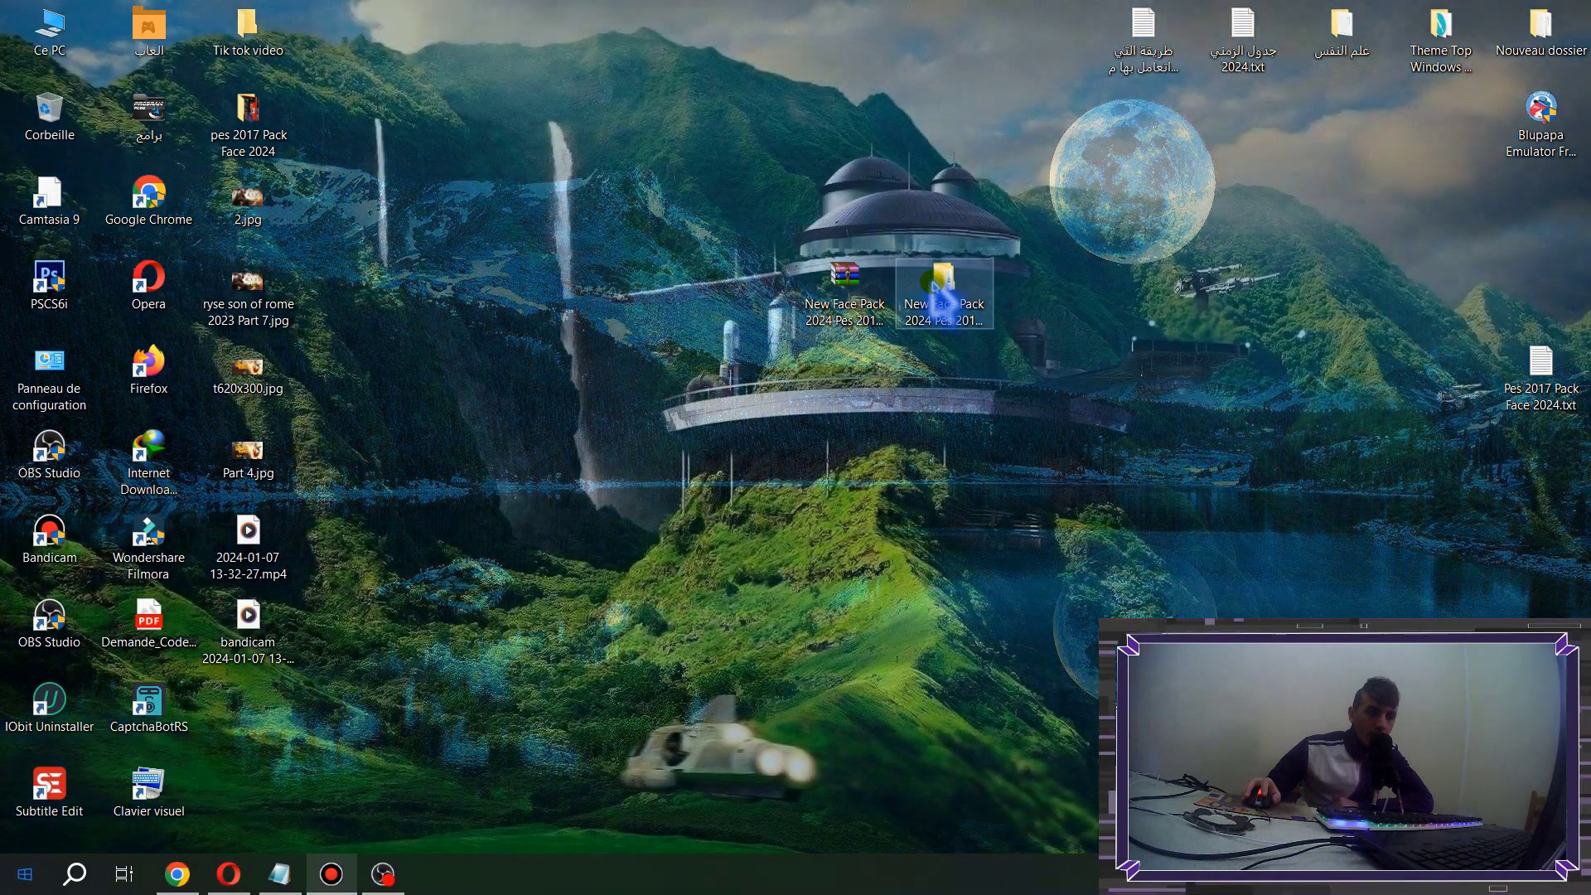
Open the extracted New Face Pack 2024_ By H-P folder and look at the images in its Preview folder
{"action": "double_click", "coordinate": [932, 286]}
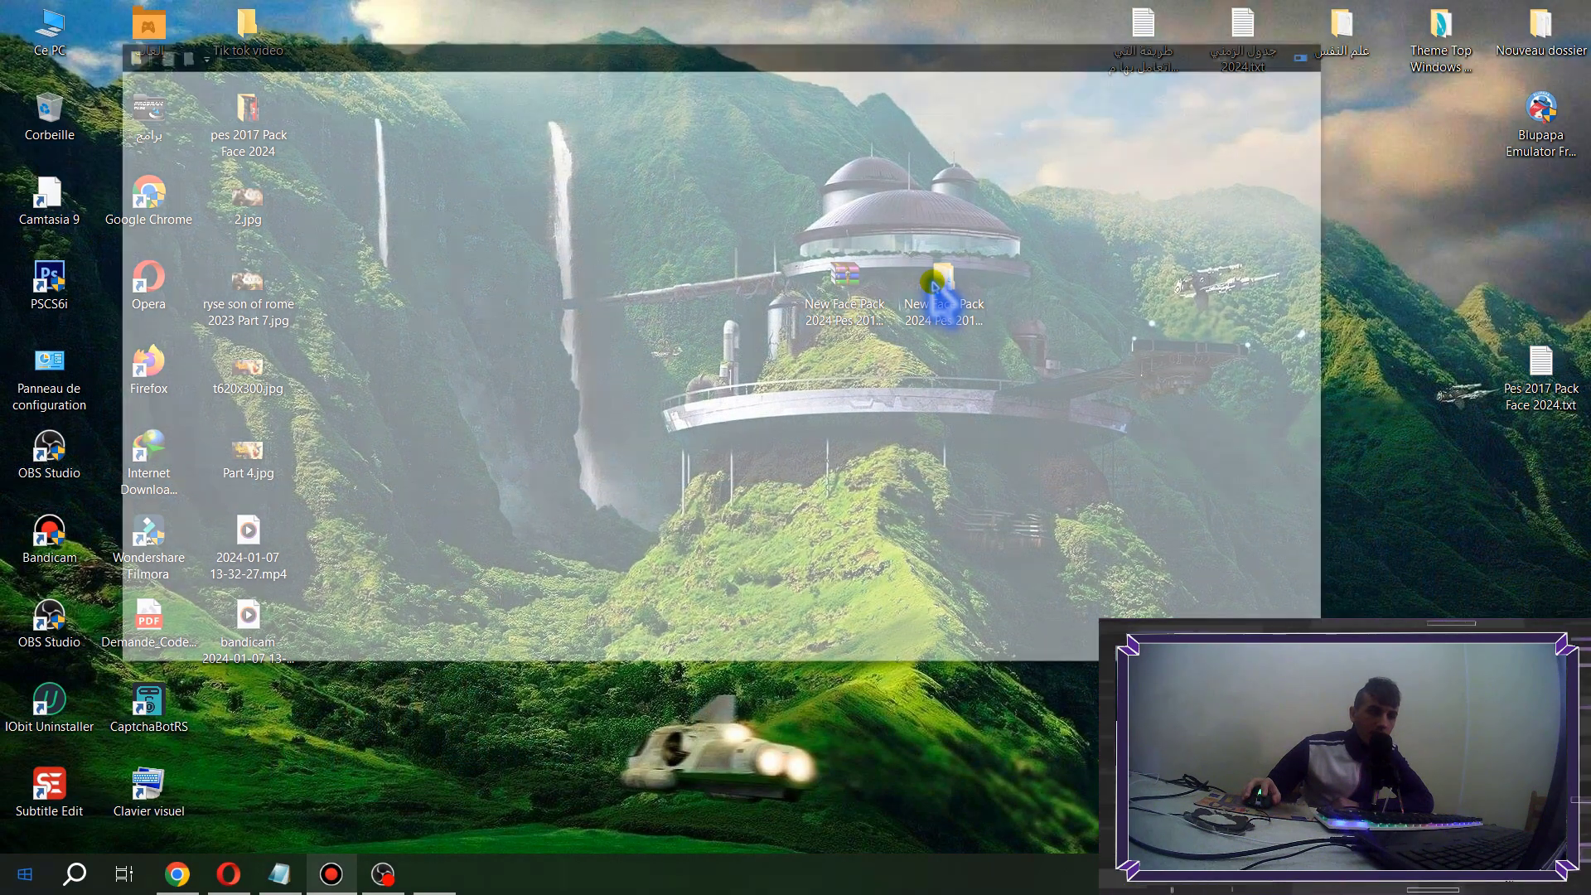
{"action": "double_click", "coordinate": [693, 166]}
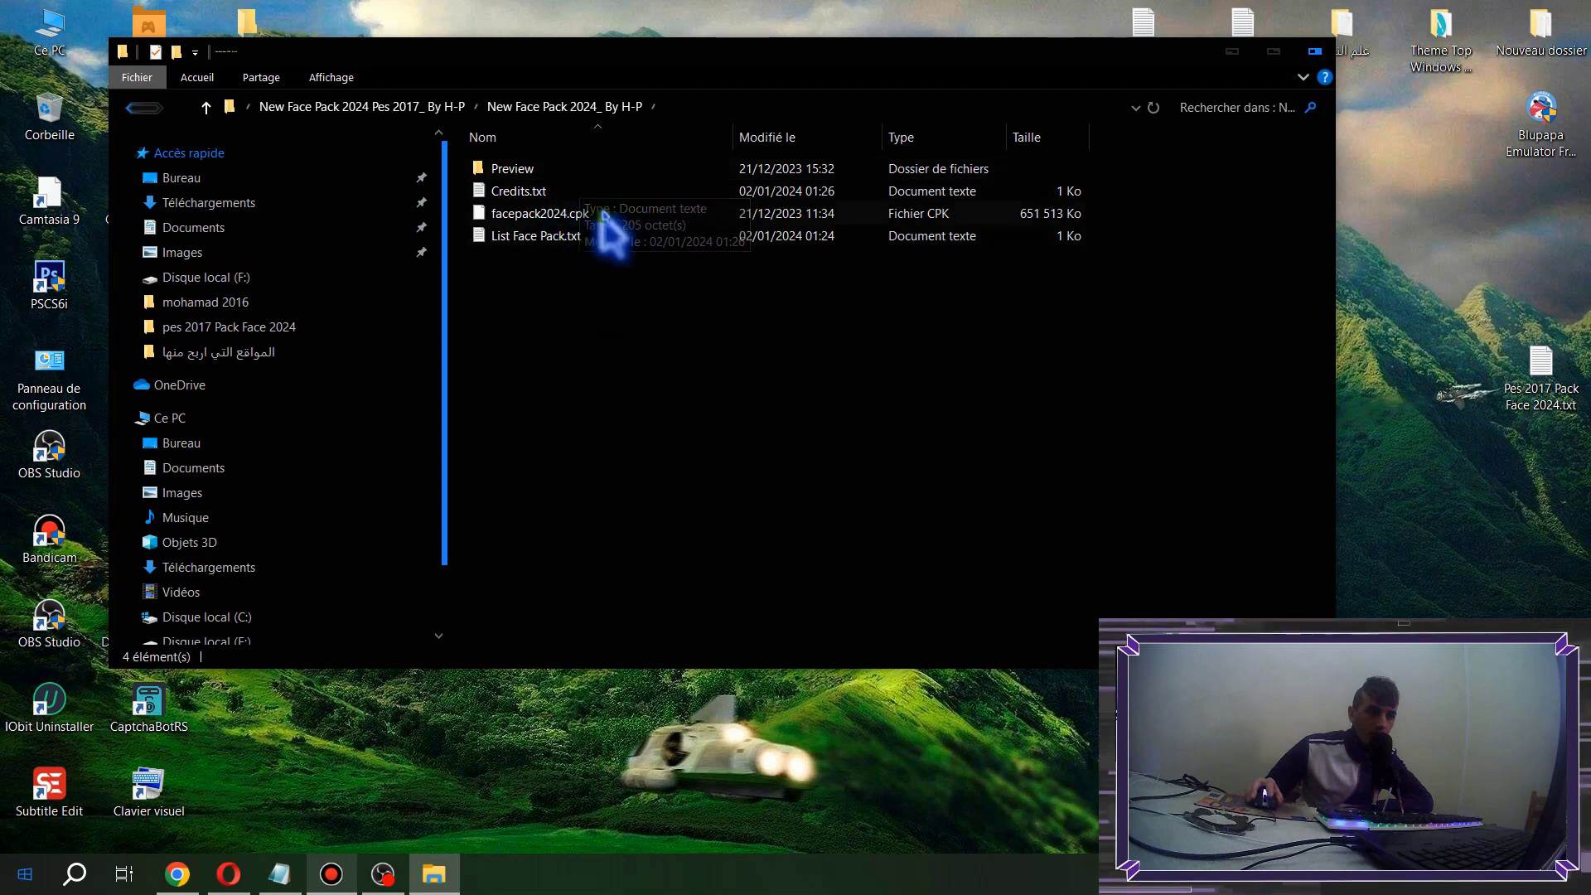
{"action": "double_click", "coordinate": [527, 170]}
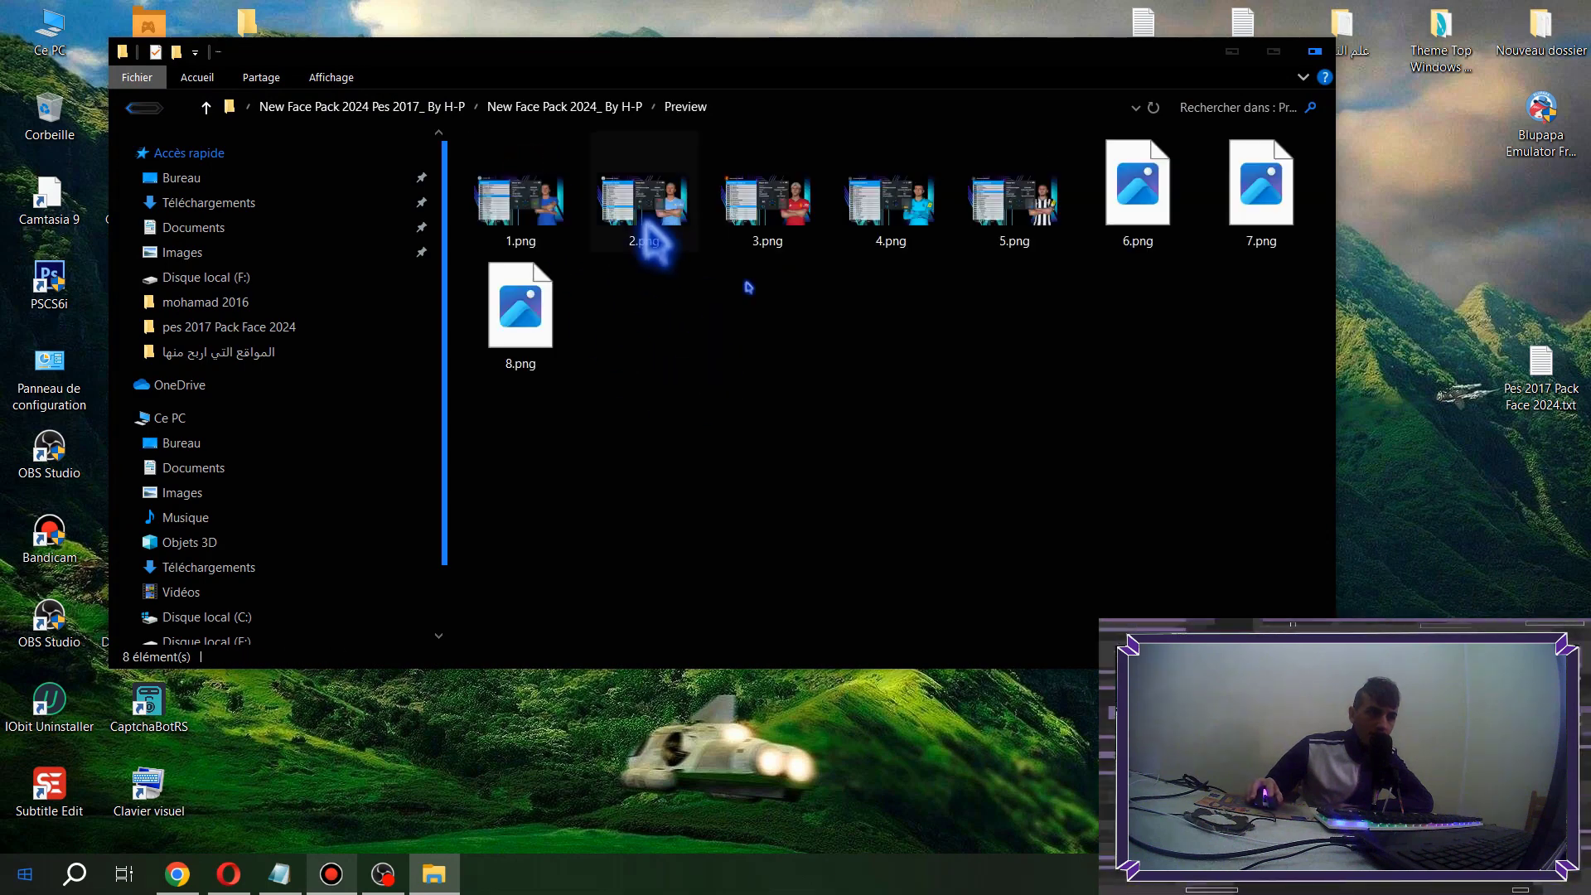
{"action": "left_click", "coordinate": [141, 112]}
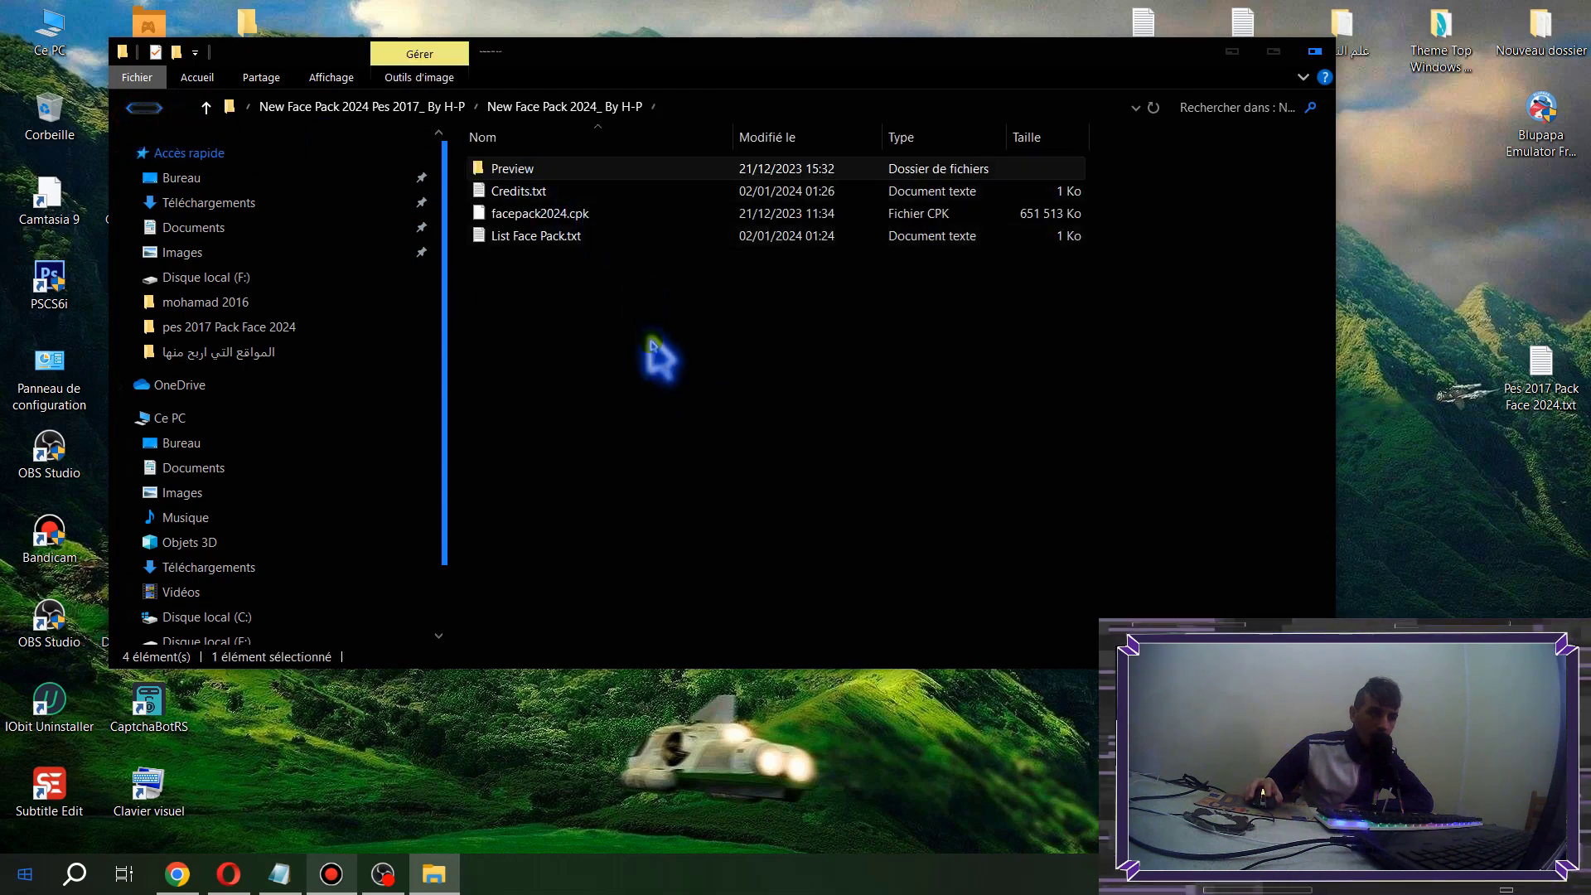
Copy facepack2024.cpk from the extracted folder into F:\Games\Pro Evolution Soccer 2017\download
{"action": "left_click", "coordinate": [522, 218]}
{"action": "right_click", "coordinate": [523, 218]}
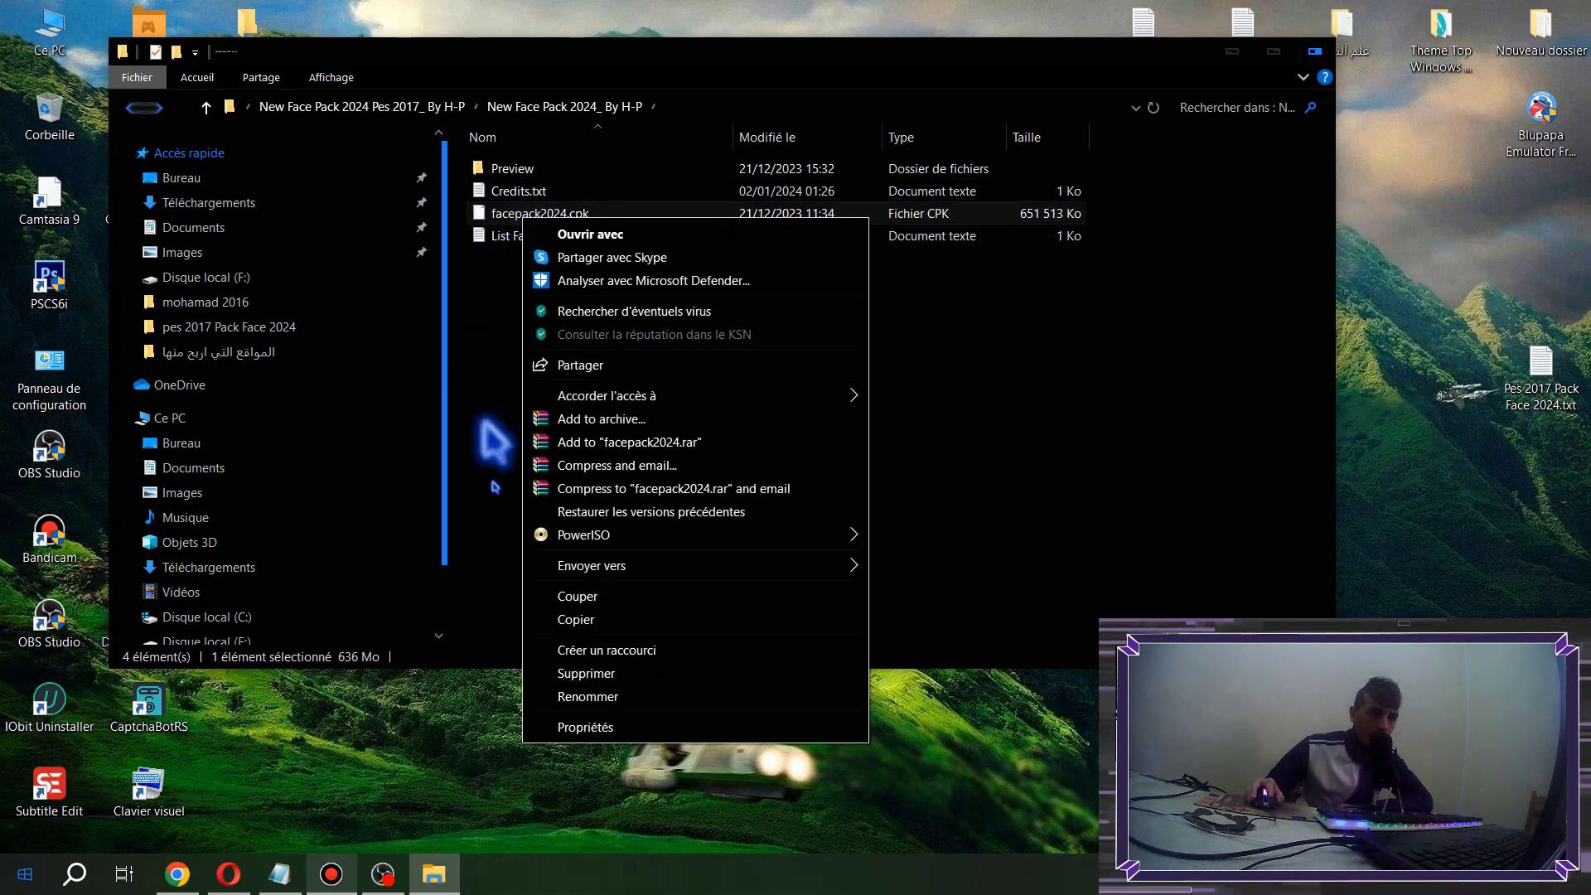
{"action": "left_click", "coordinate": [580, 620]}
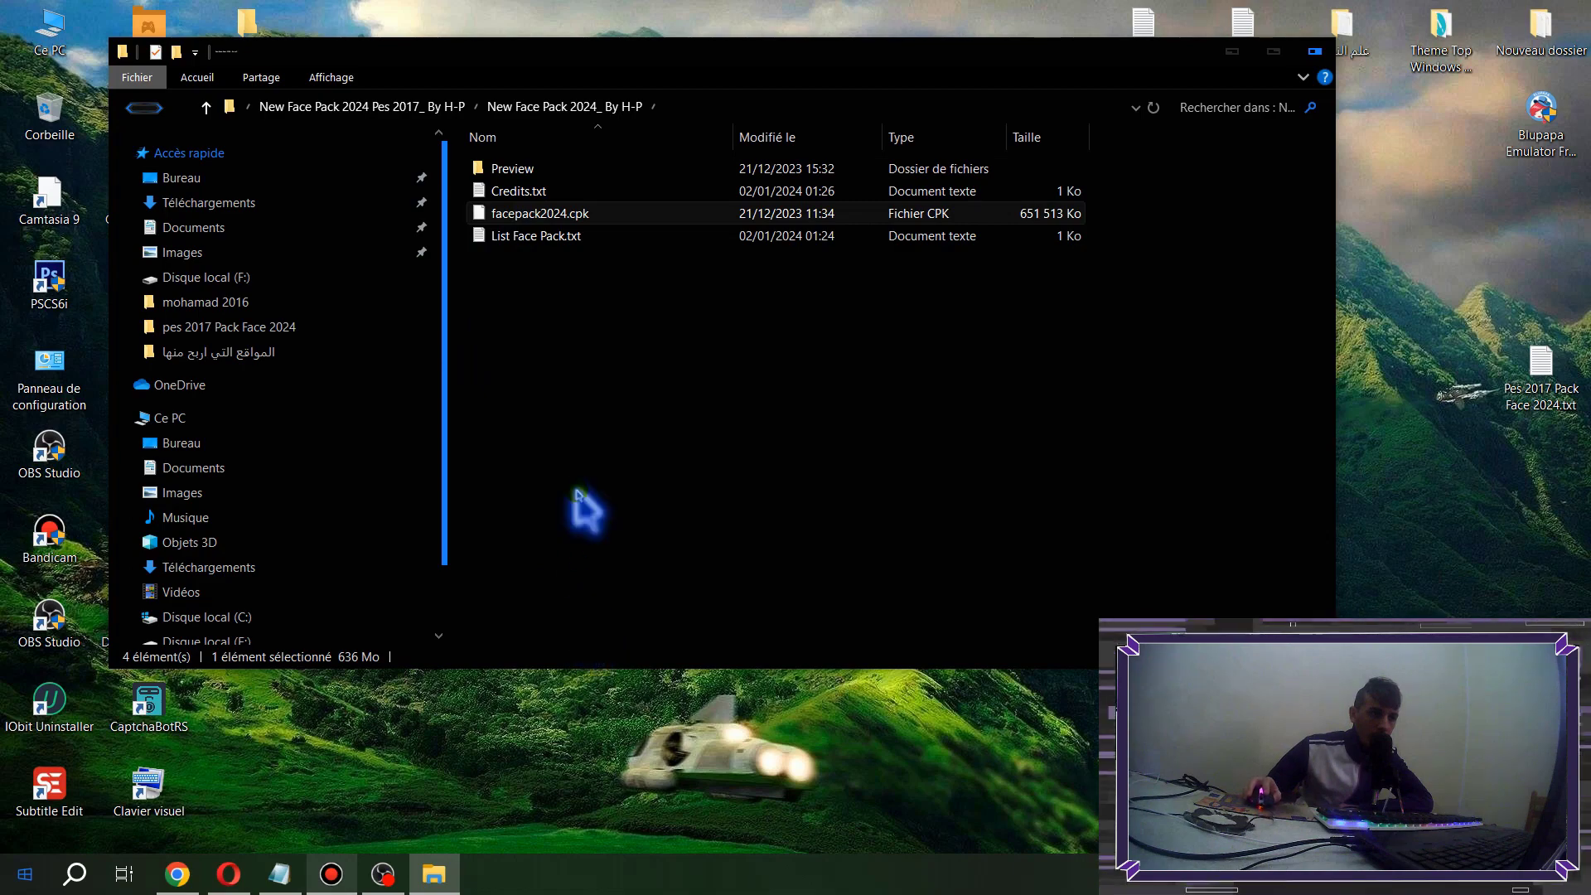
{"action": "scroll", "coordinate": [306, 538], "scroll_direction": "down", "scroll_amount": 2}
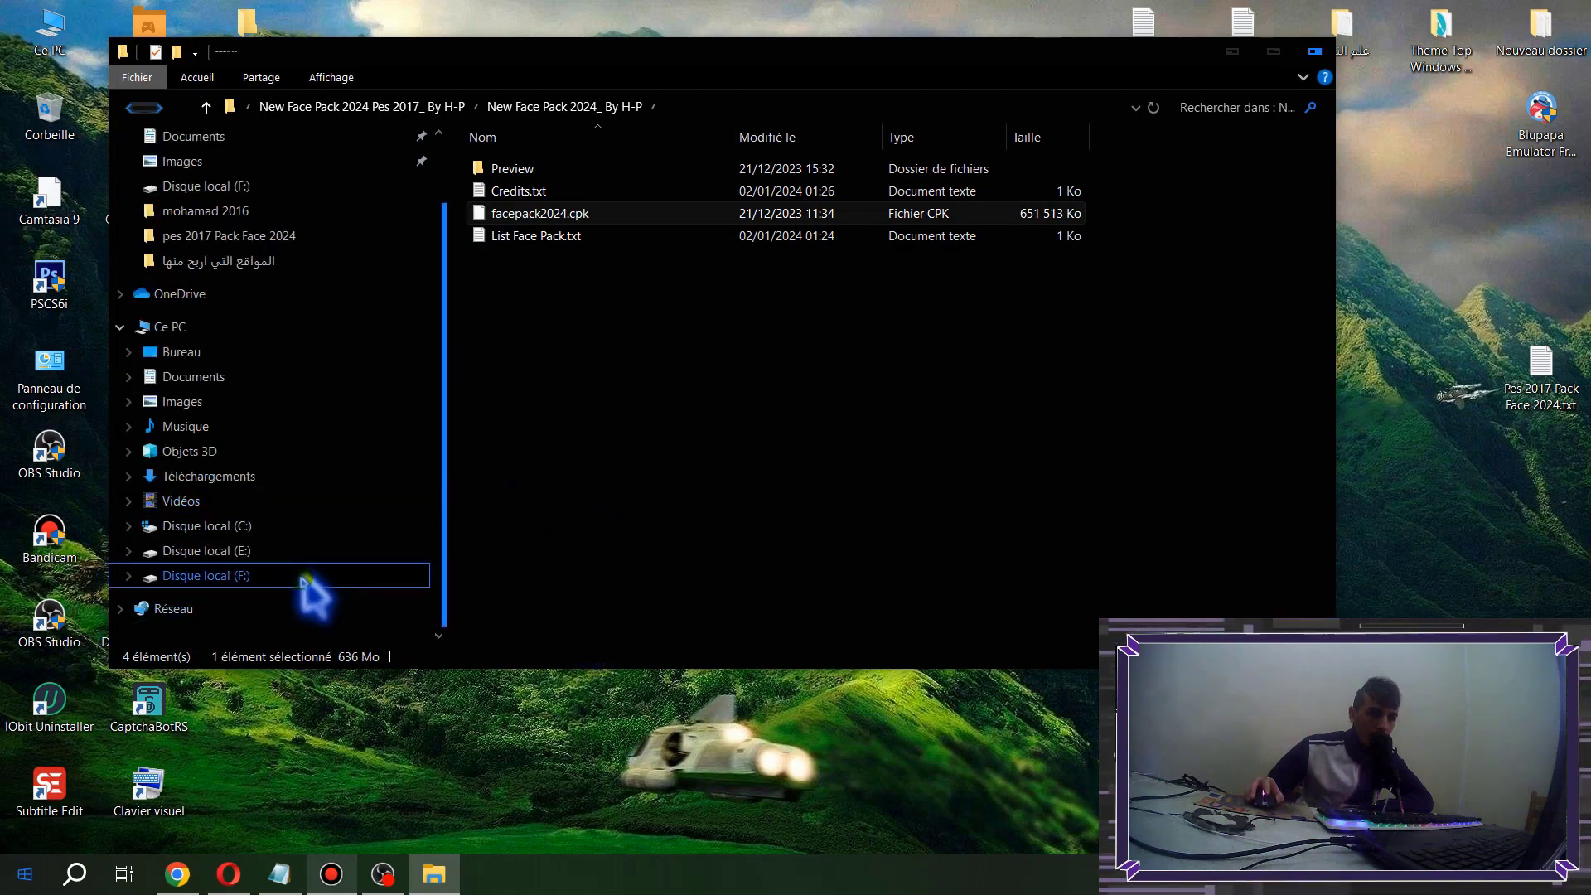
{"action": "left_click", "coordinate": [303, 581]}
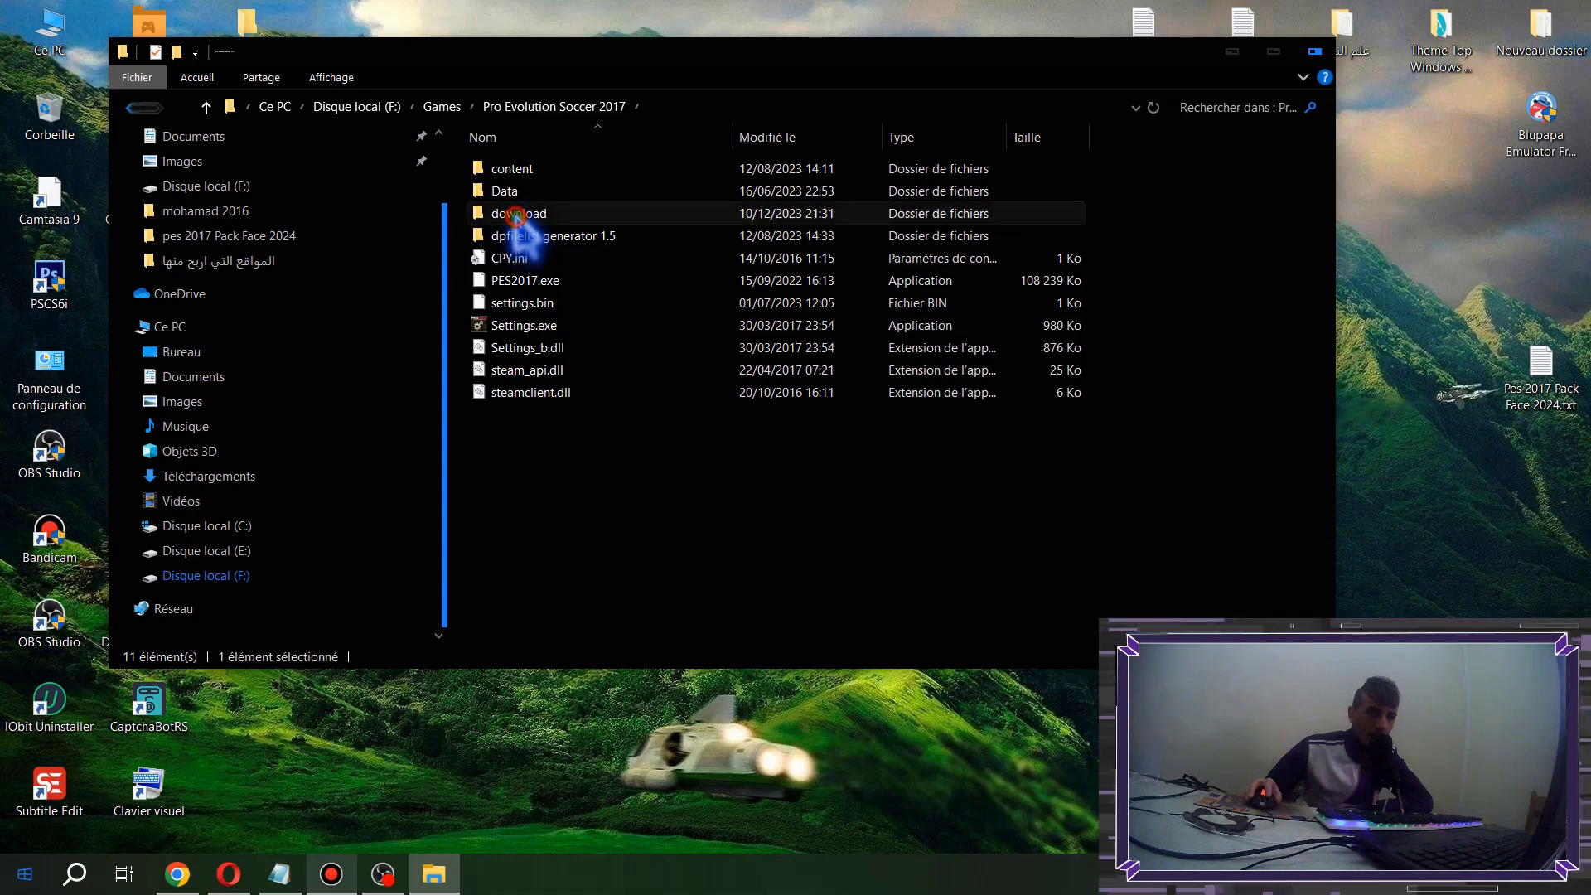
{"action": "double_click", "coordinate": [515, 214]}
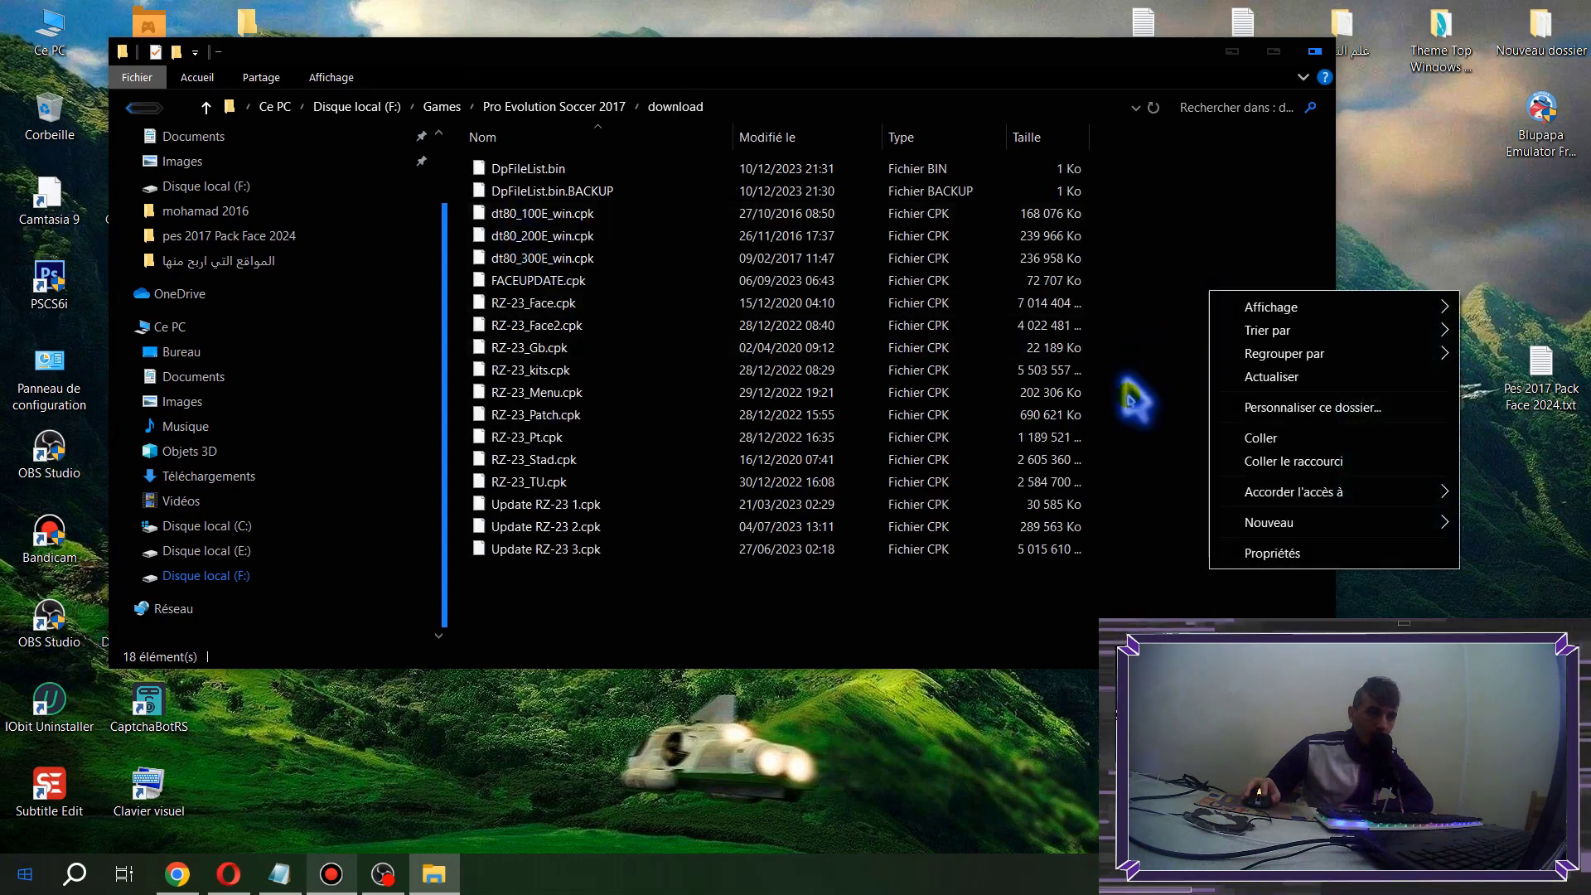
{"action": "left_click", "coordinate": [1218, 436]}
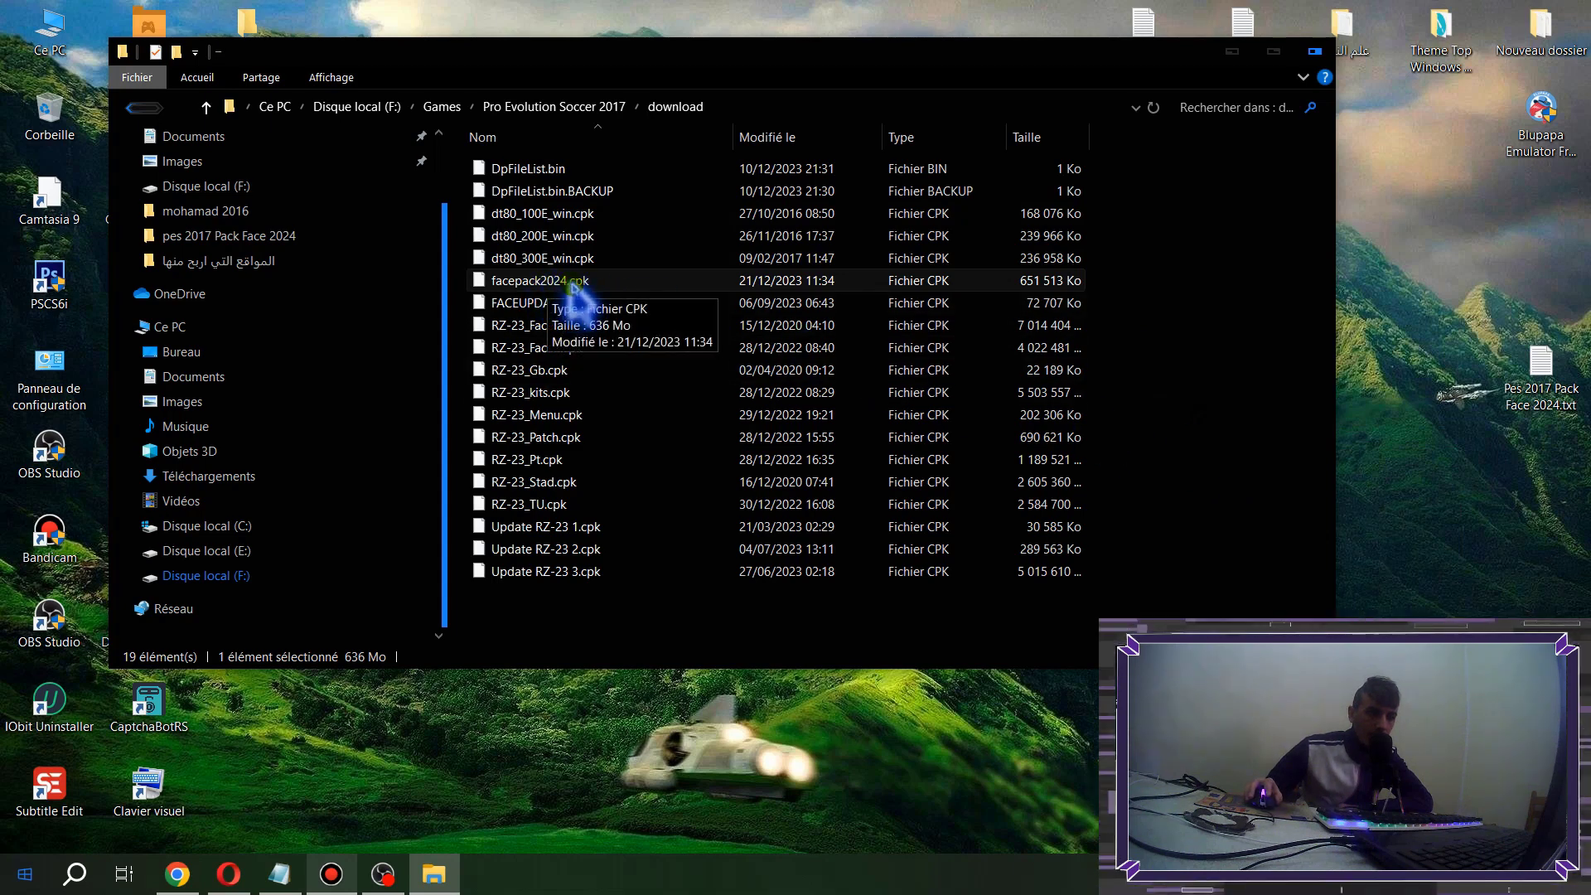
Run PES2017 DpFileList Generator 1.5.exe as administrator from the game's dpfilelist generator 1.5 folder
{"action": "left_click", "coordinate": [587, 106]}
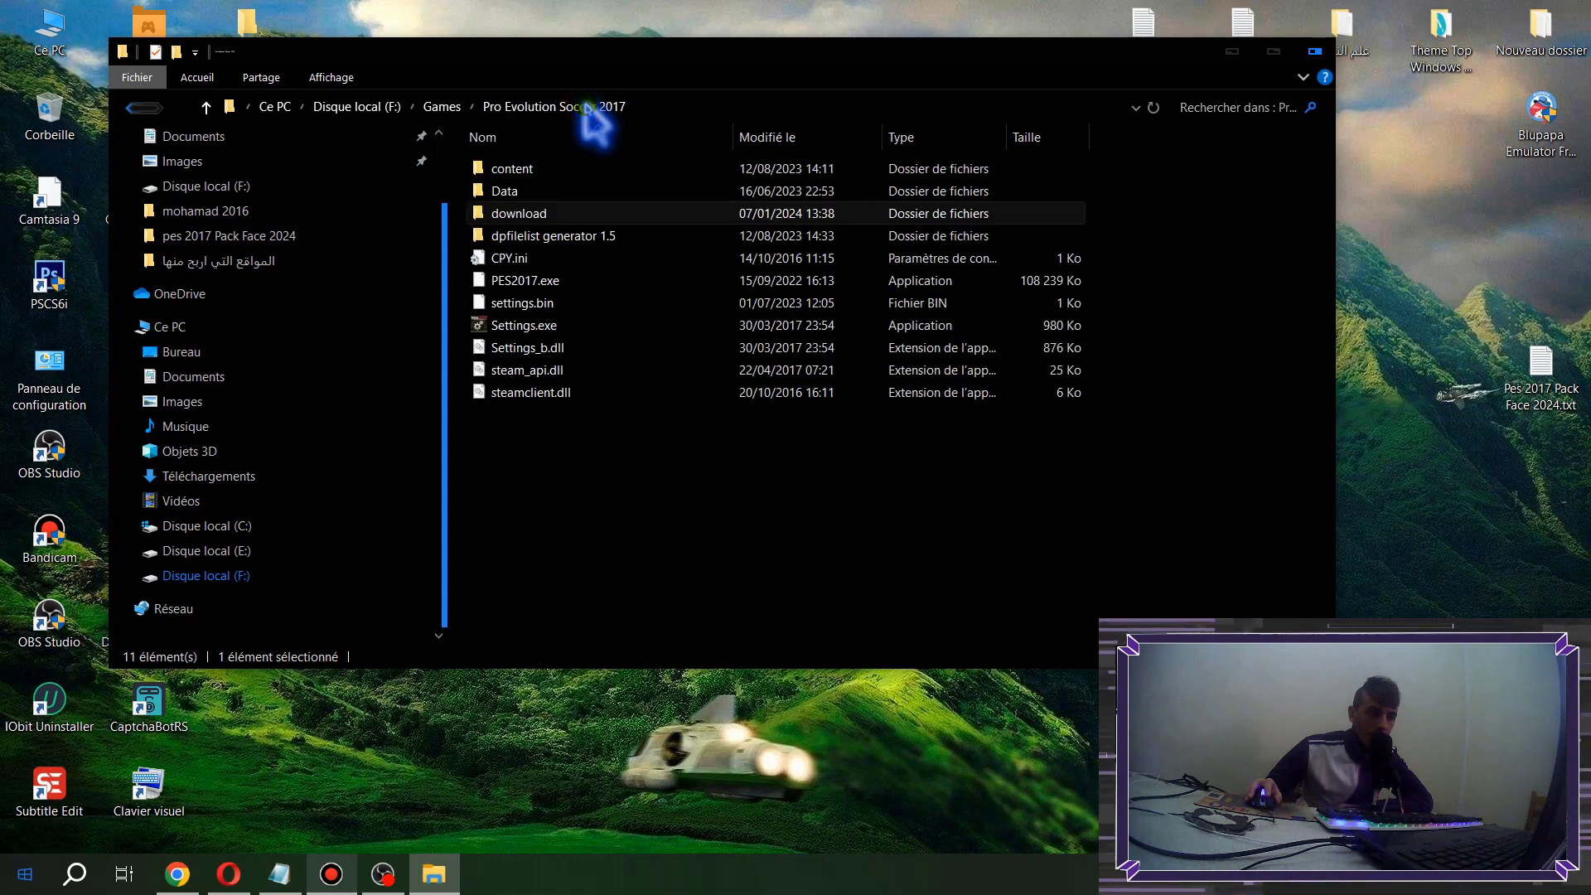
{"action": "double_click", "coordinate": [594, 236]}
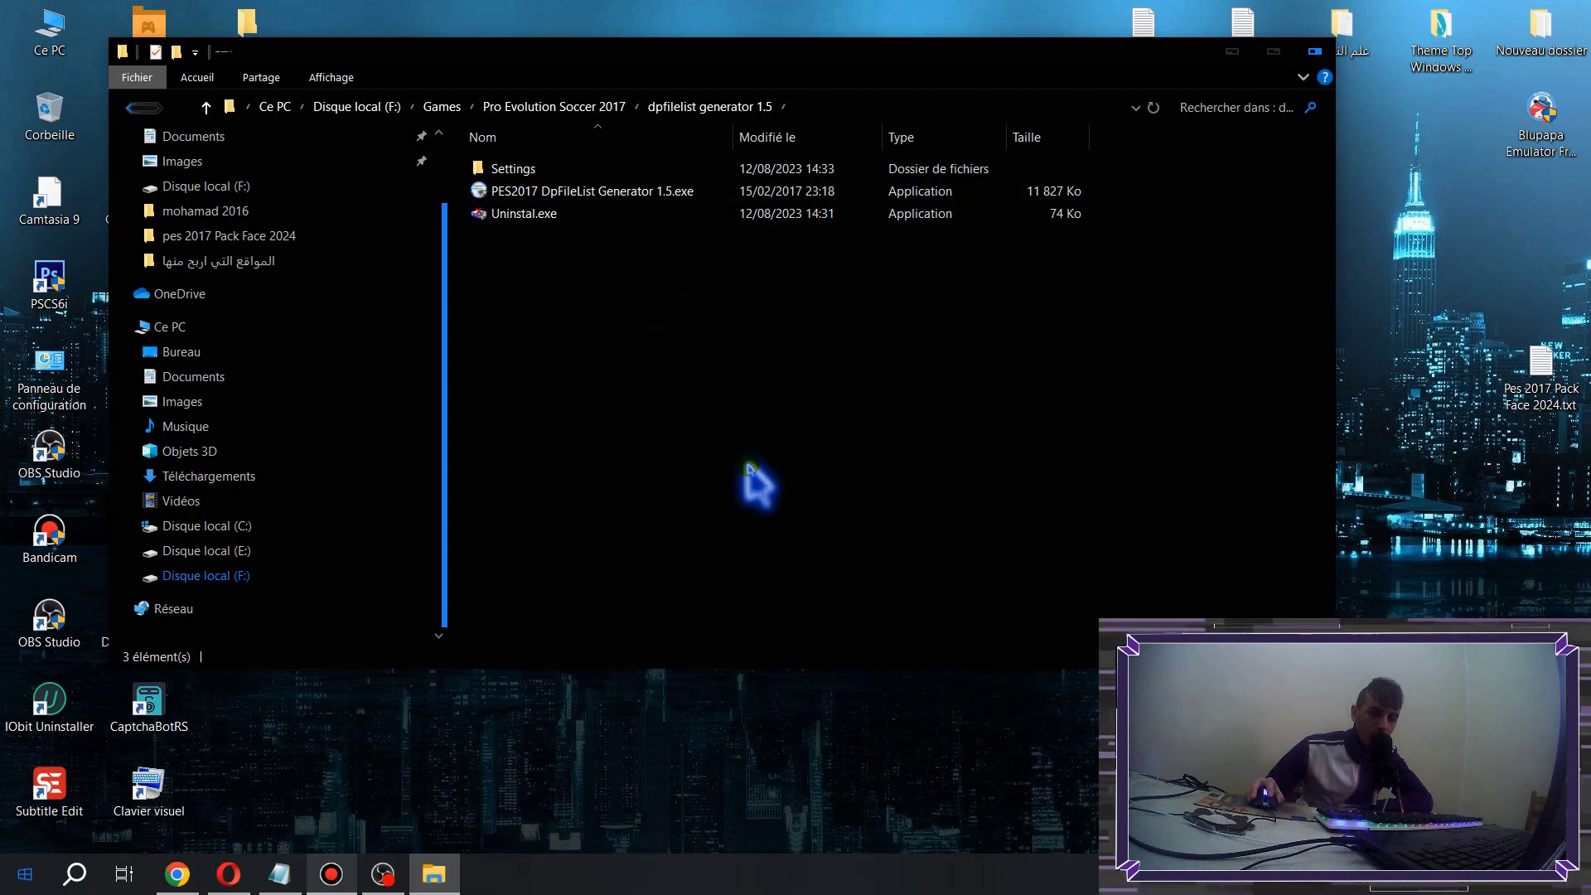
{"action": "left_click", "coordinate": [532, 192]}
{"action": "right_click", "coordinate": [531, 190]}
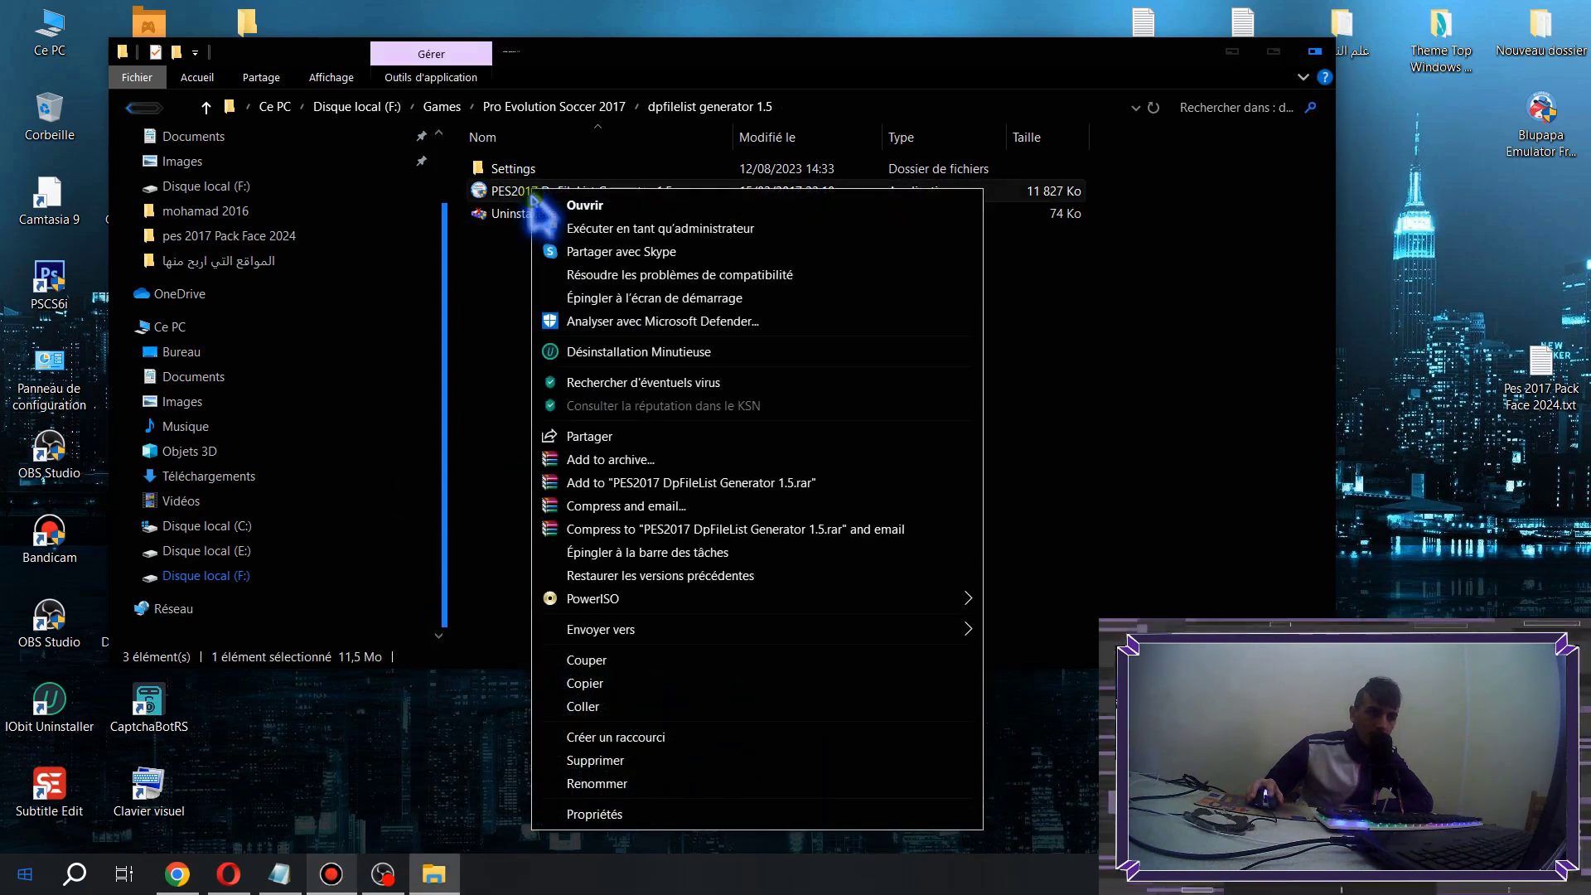
{"action": "left_click", "coordinate": [586, 229]}
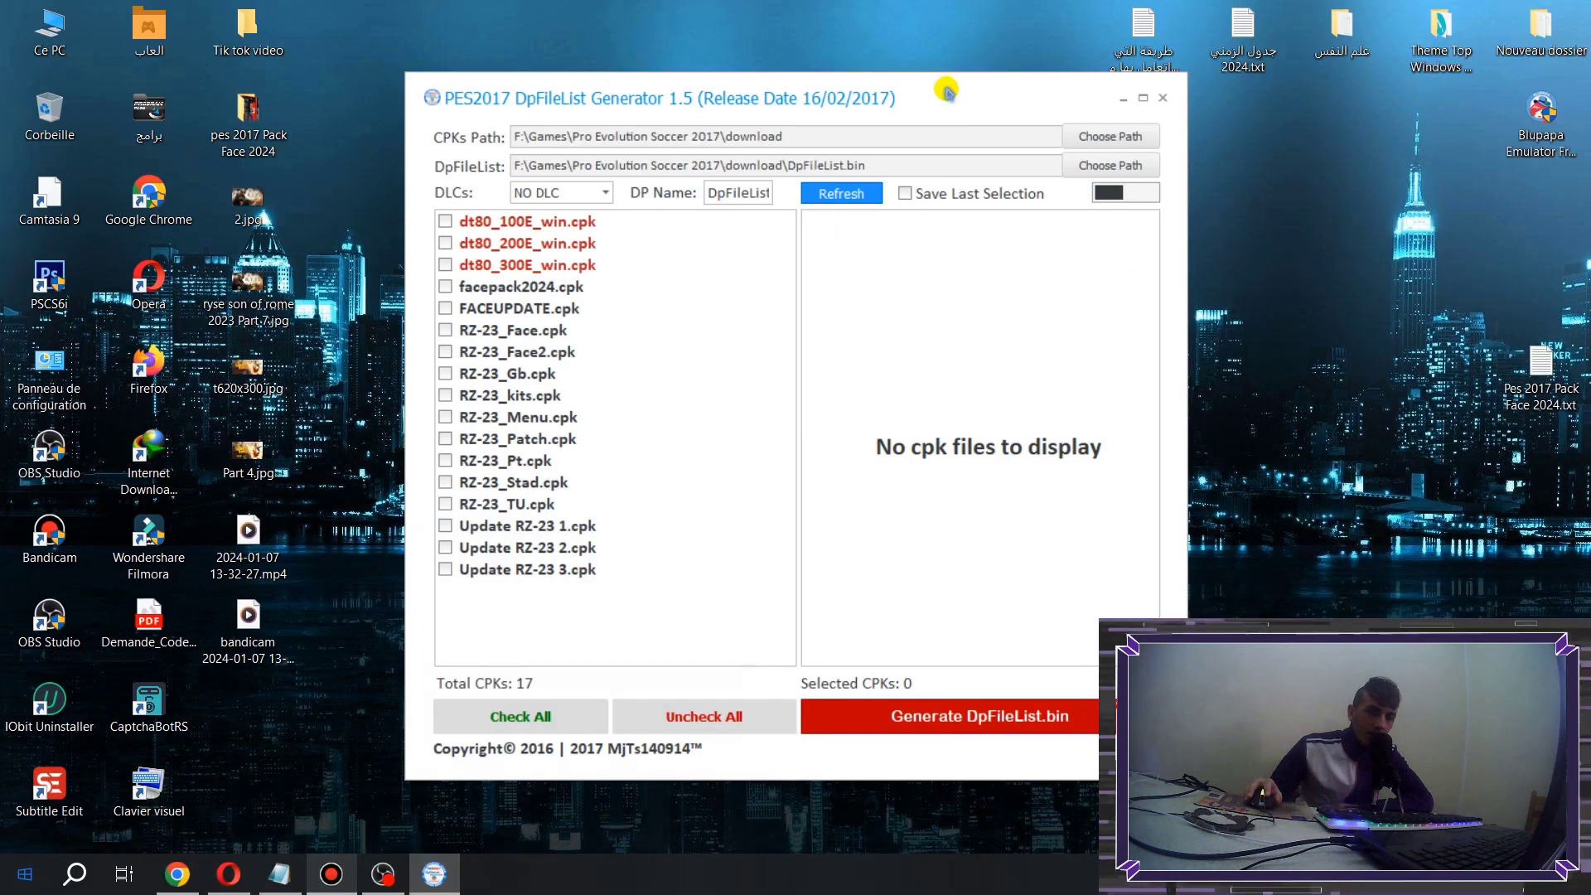
{"action": "left_click_drag", "start_coordinate": [946, 87], "coordinate": [951, 65]}
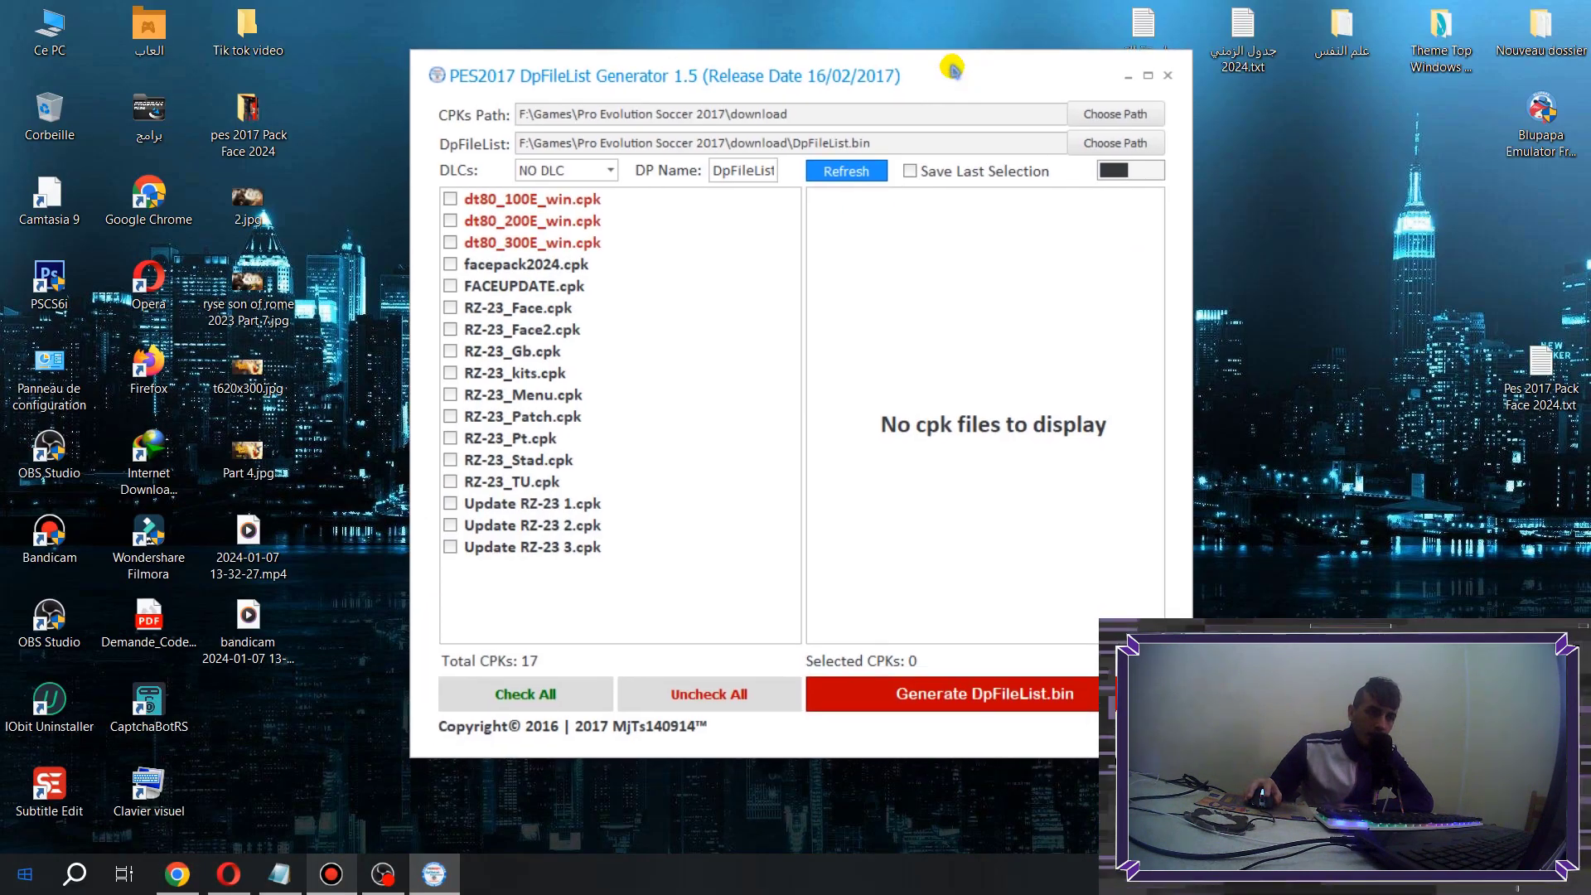
Set the CPKs path to the download folder inside Pro Evolution Soccer 2017
{"action": "left_click", "coordinate": [1089, 115]}
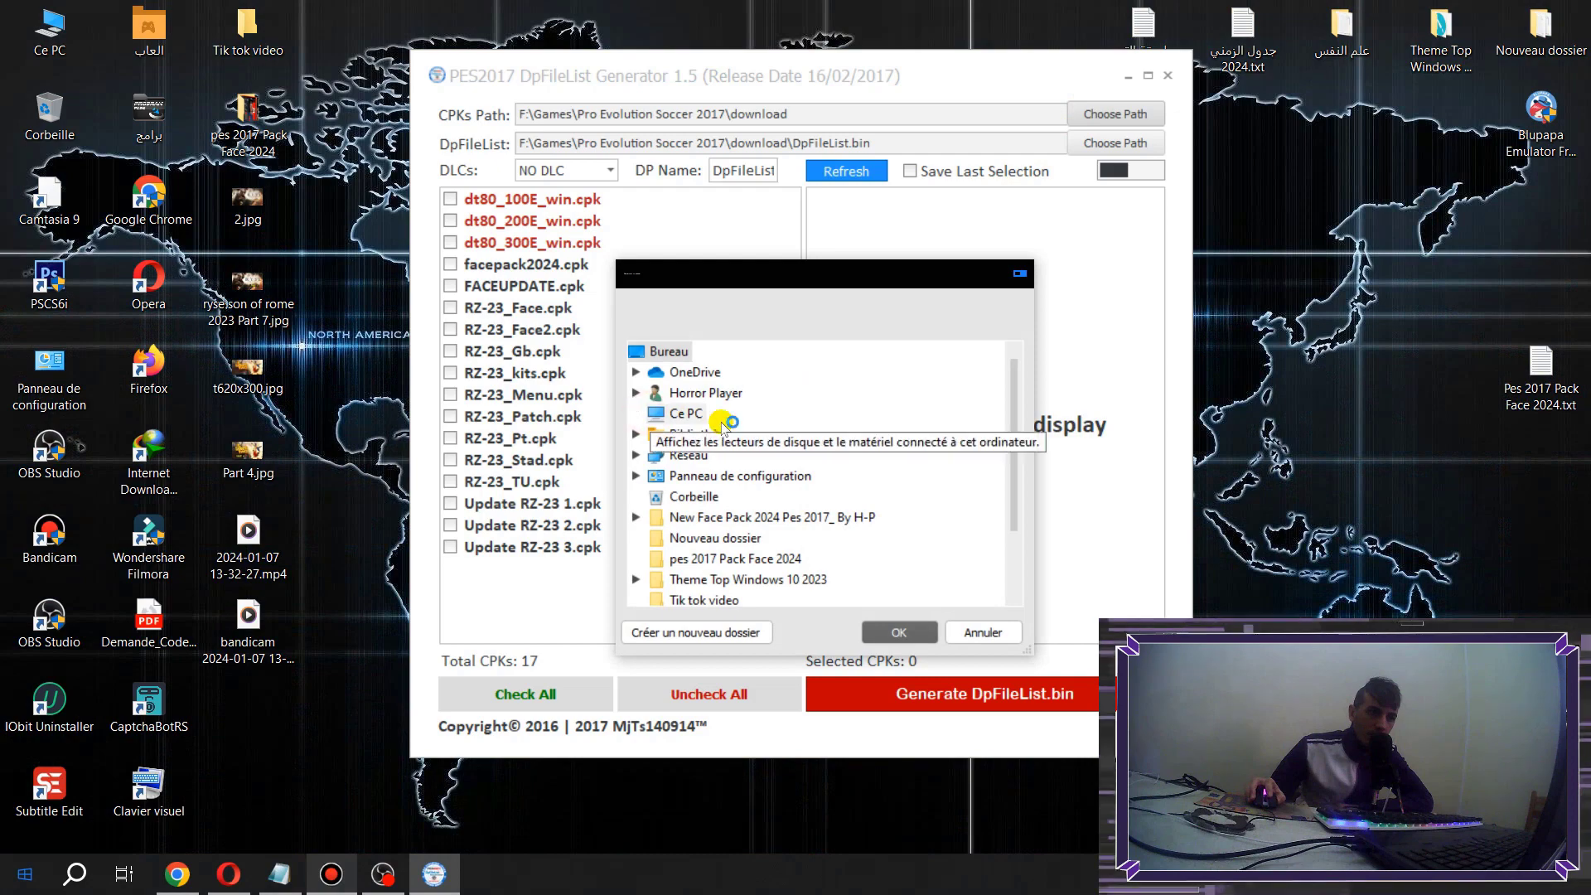
{"action": "left_click", "coordinate": [646, 415]}
{"action": "left_click", "coordinate": [756, 572]}
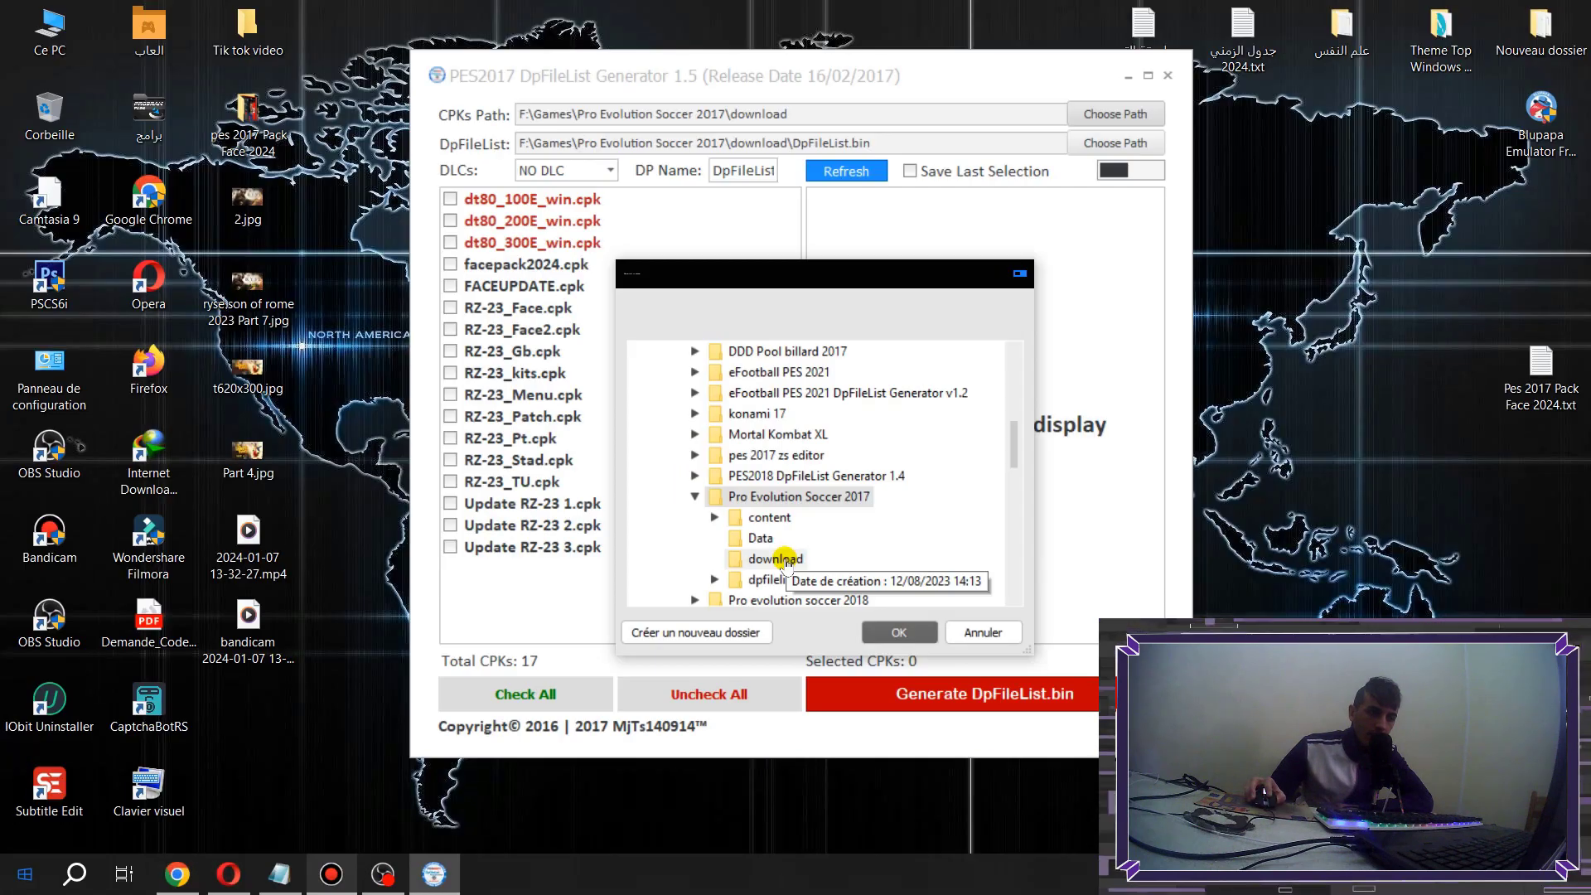
{"action": "left_click", "coordinate": [776, 559]}
{"action": "left_click", "coordinate": [904, 634]}
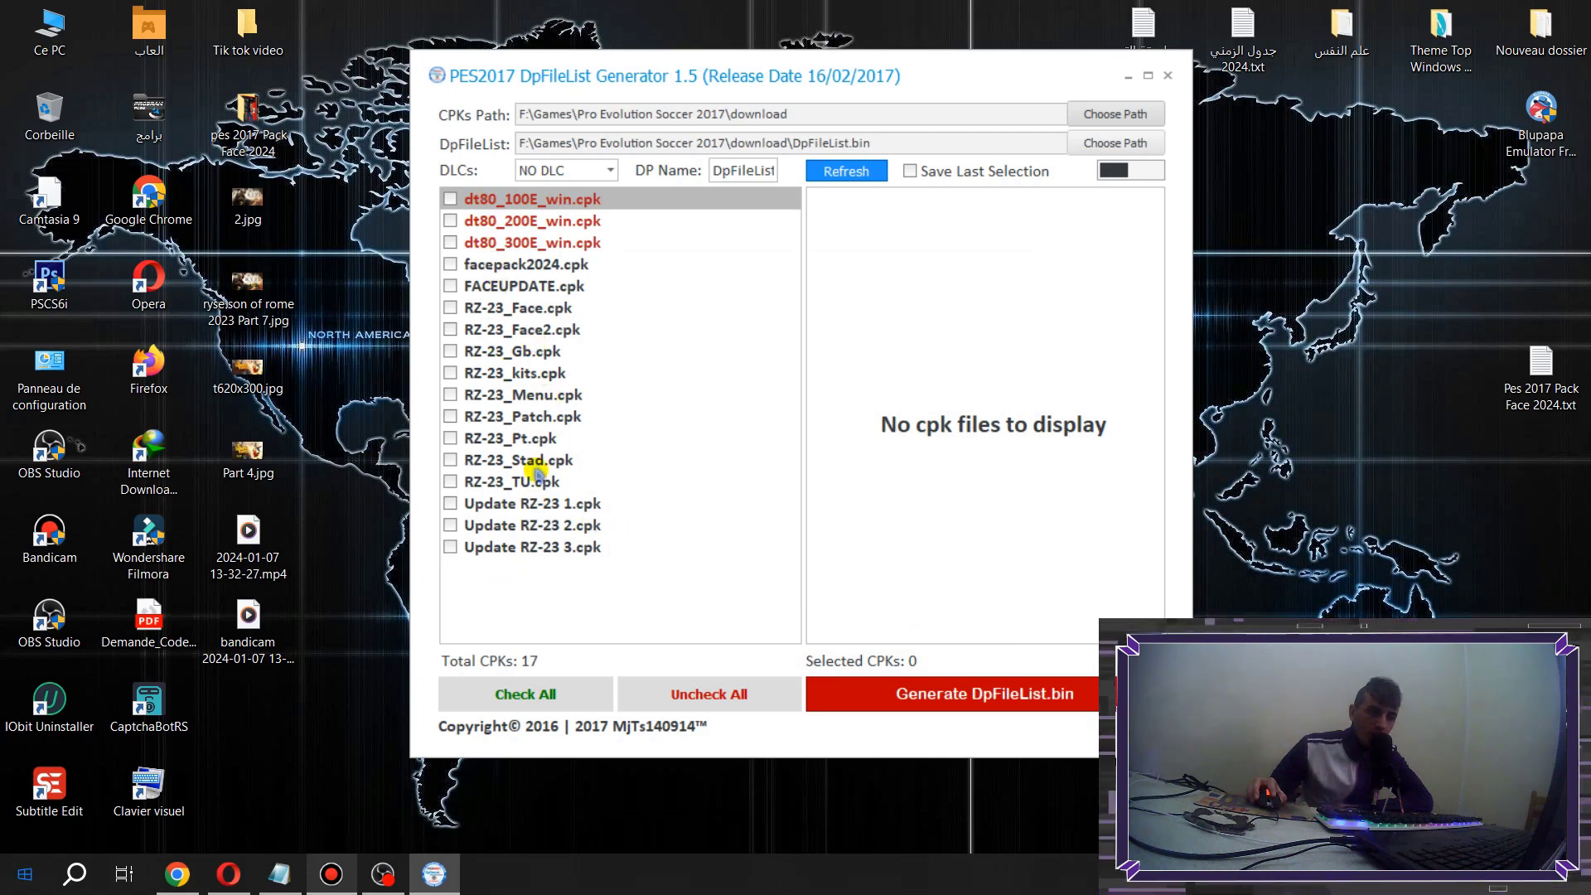
Include all listed CPK files and generate DpFileList.bin with the DLCs option set to NO DLC
{"action": "left_click", "coordinate": [553, 692]}
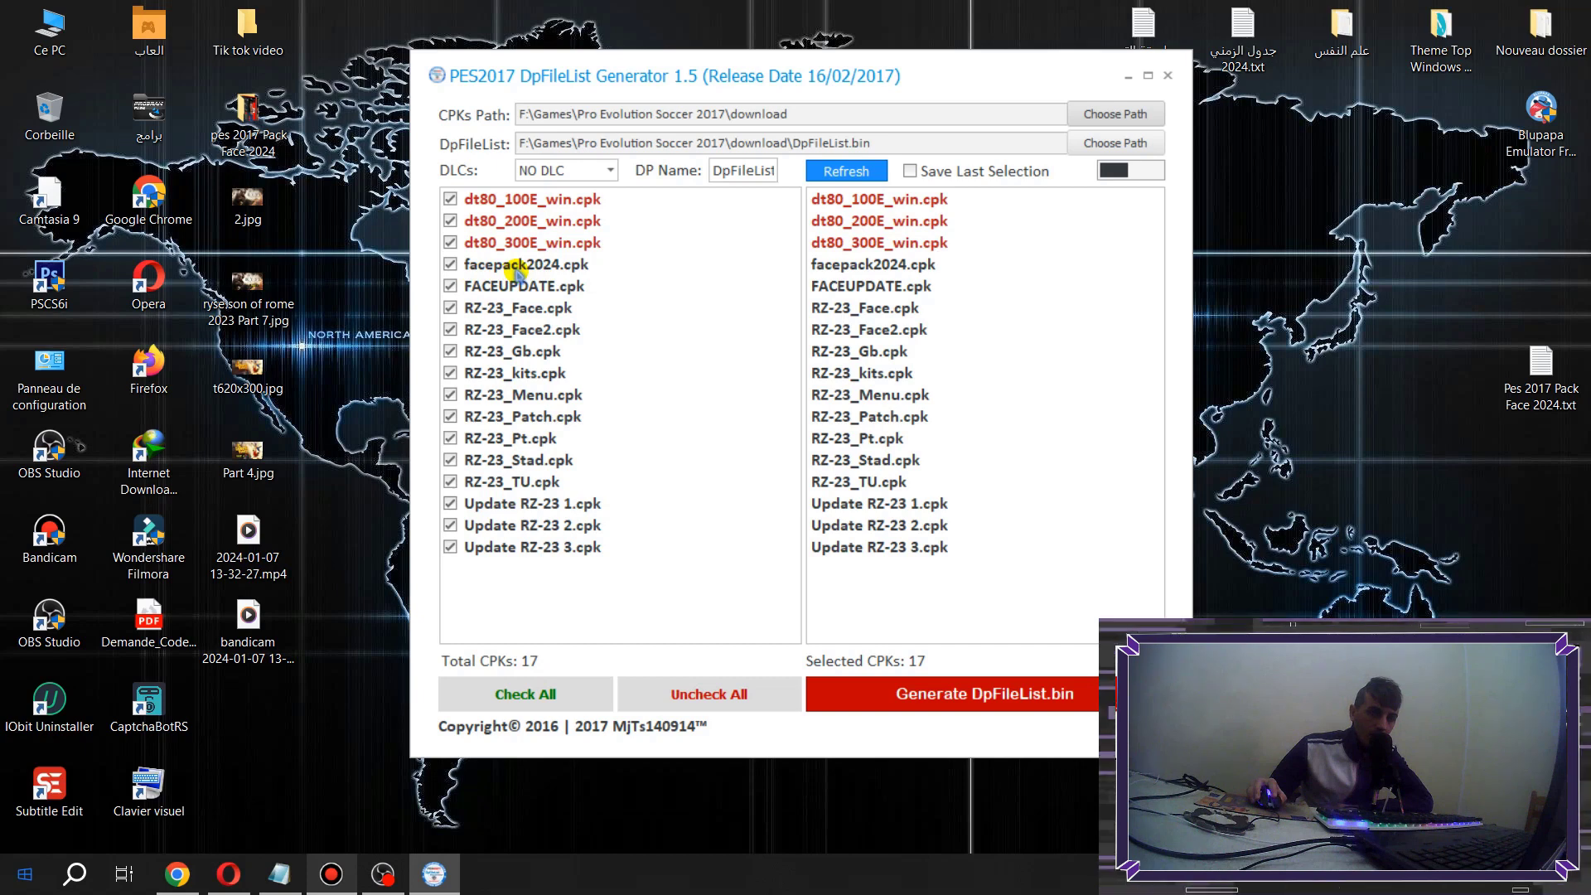
{"action": "left_click", "coordinate": [610, 170]}
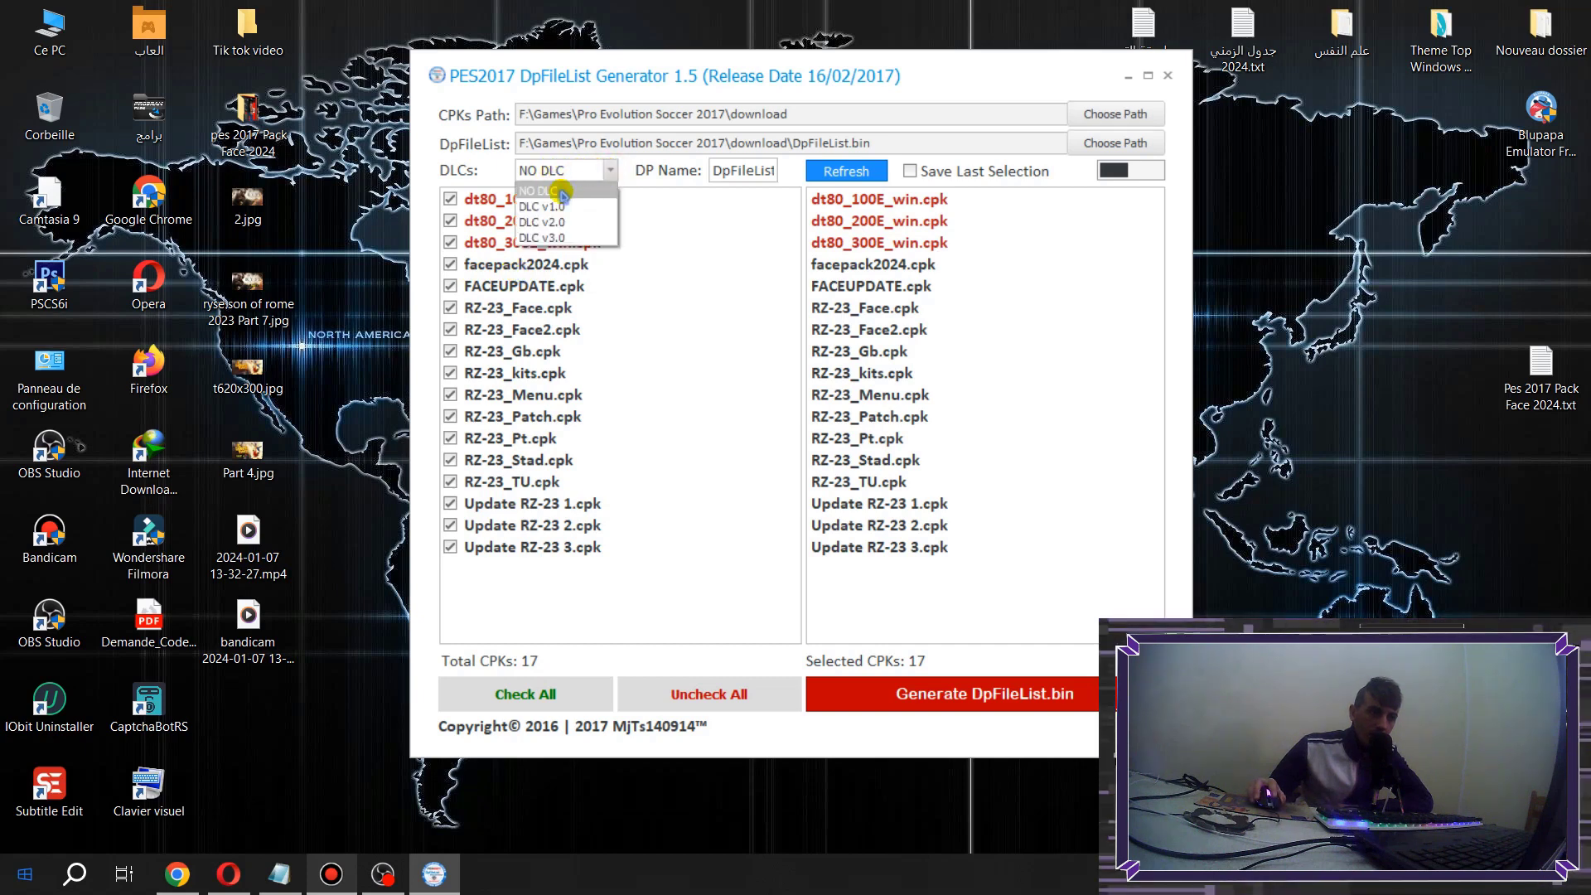
{"action": "left_click", "coordinate": [564, 192]}
{"action": "left_click", "coordinate": [982, 688]}
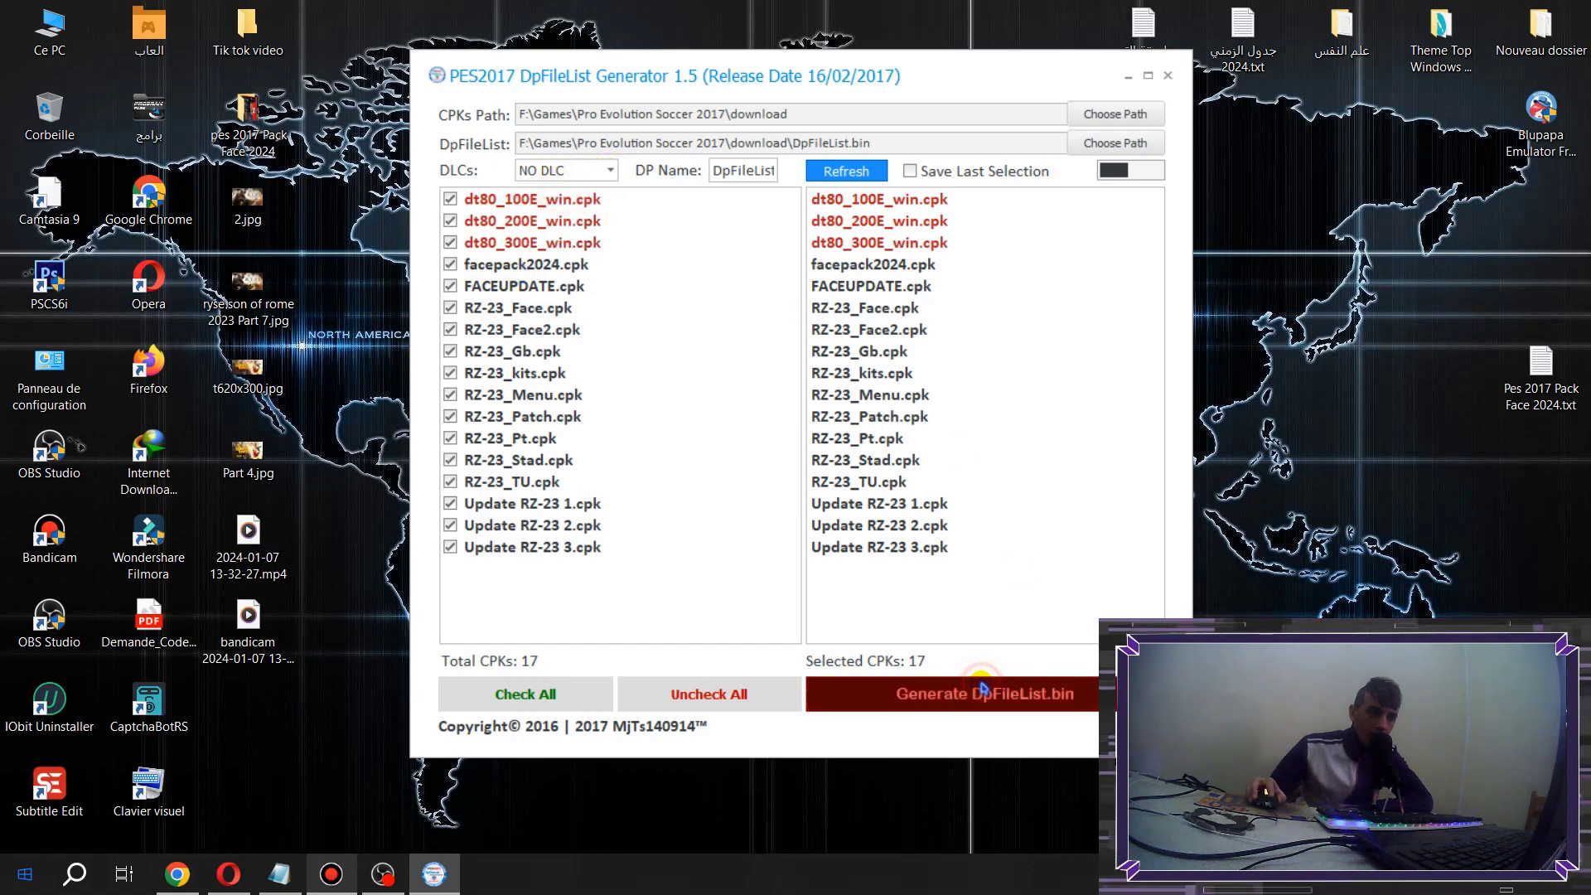
{"action": "left_click", "coordinate": [808, 482]}
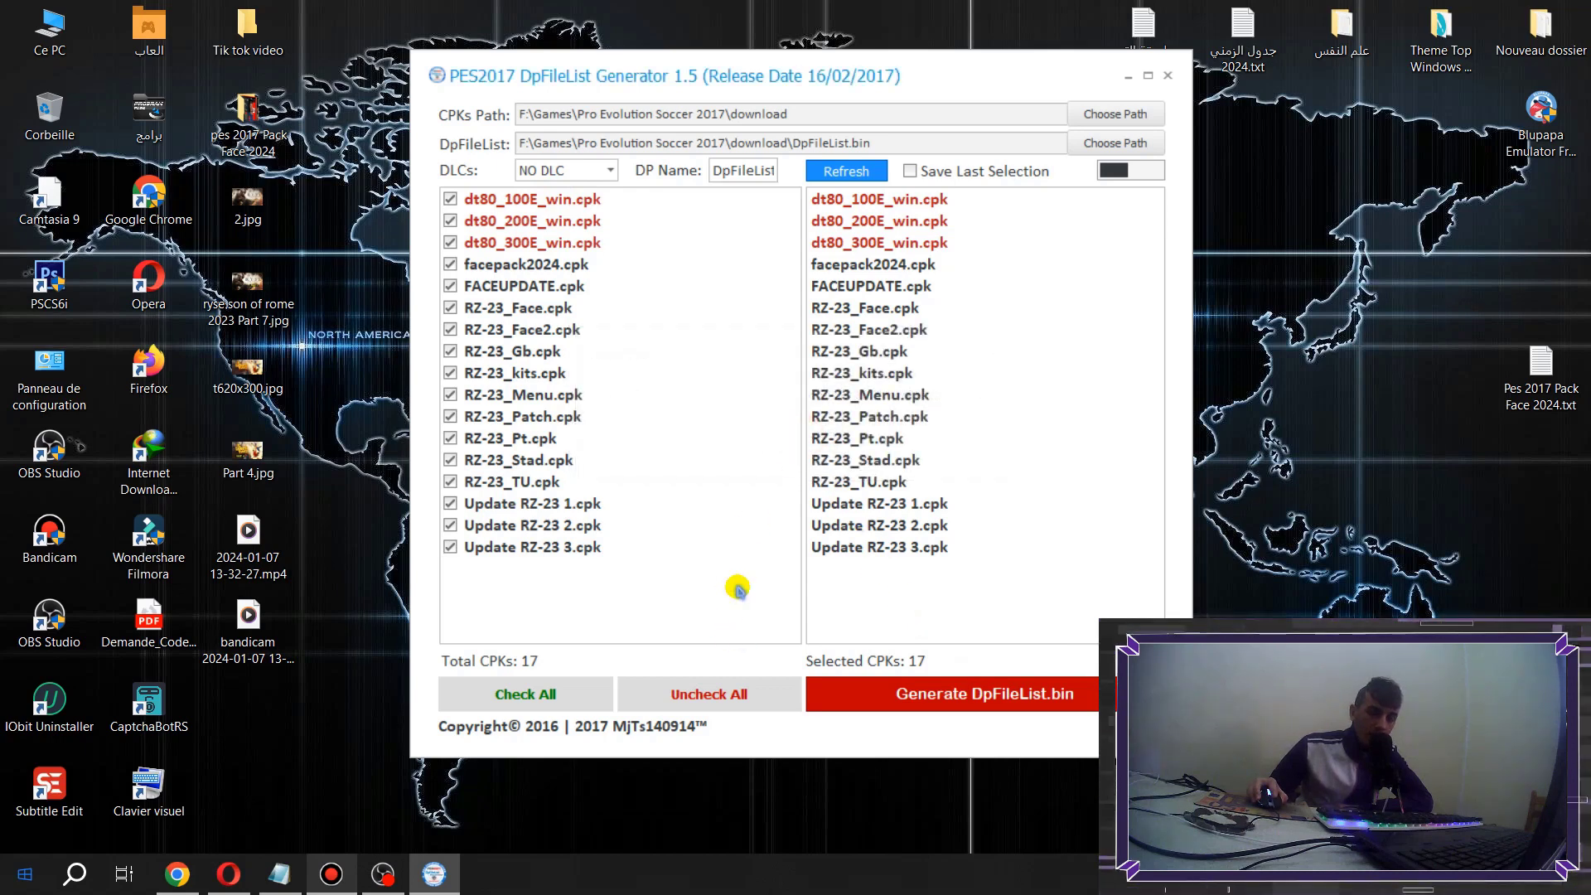
Reselect NO DLC, generate DpFileList.bin once more, and close the generator
{"action": "left_click", "coordinate": [604, 171]}
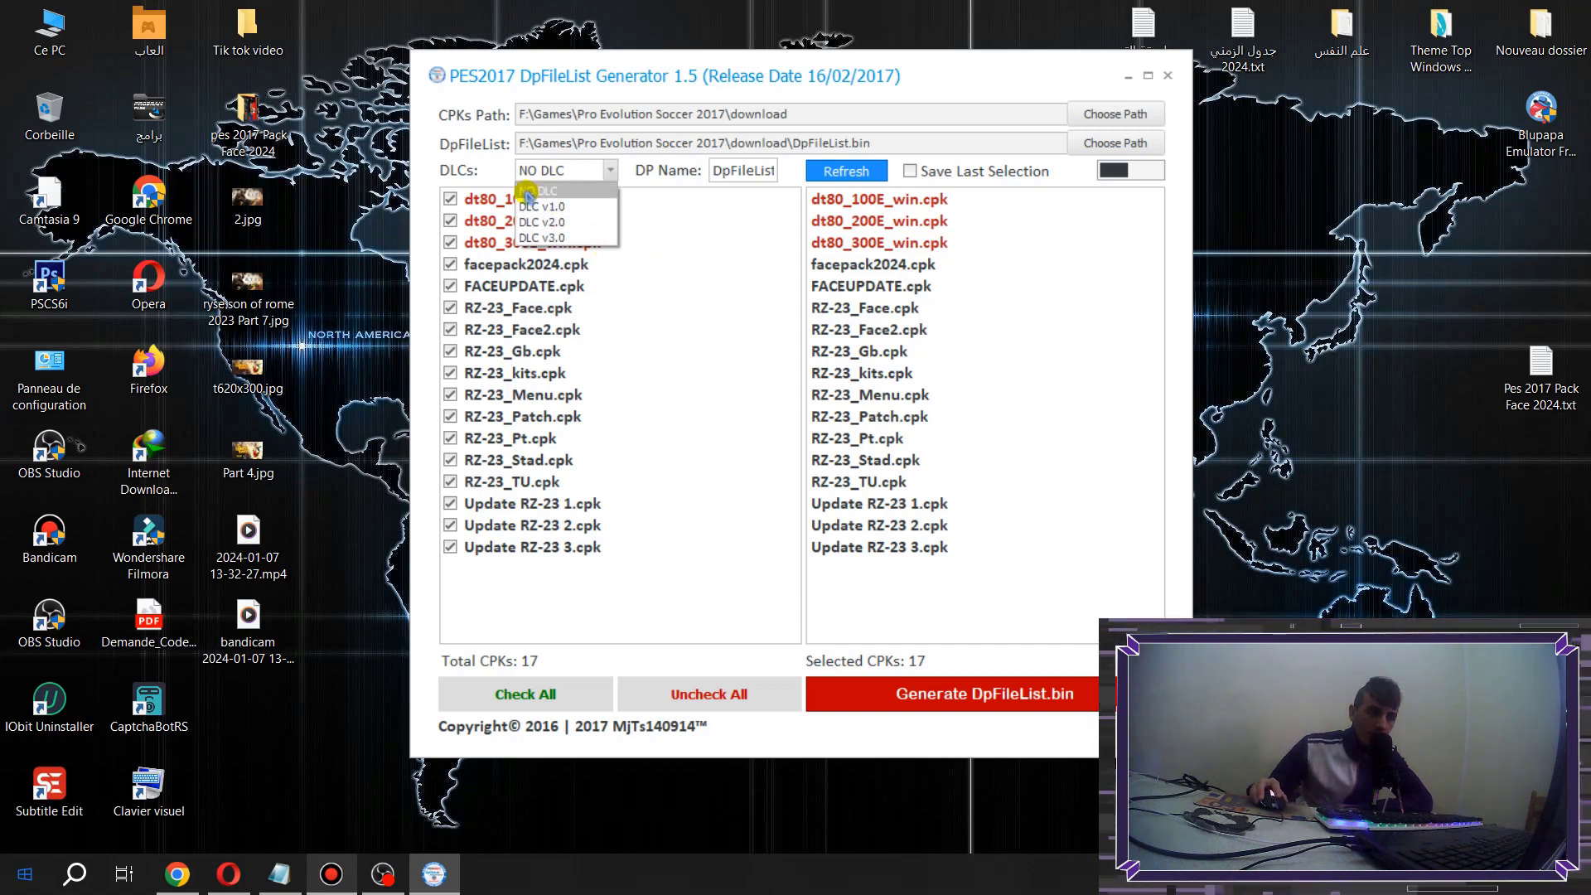
{"action": "left_click", "coordinate": [561, 193]}
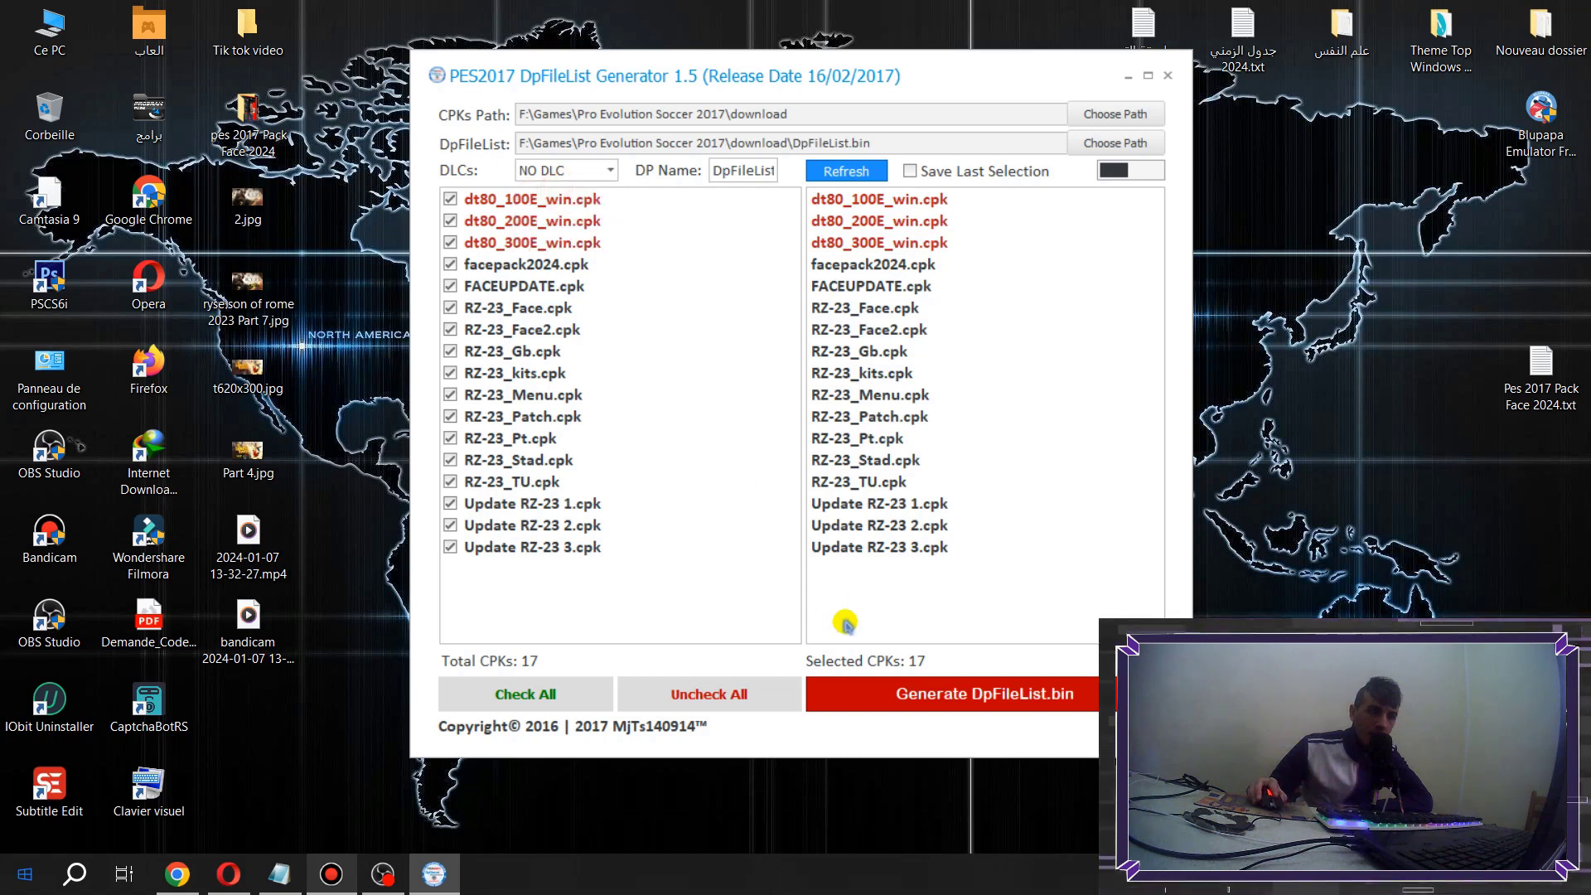
{"action": "left_click", "coordinate": [885, 689]}
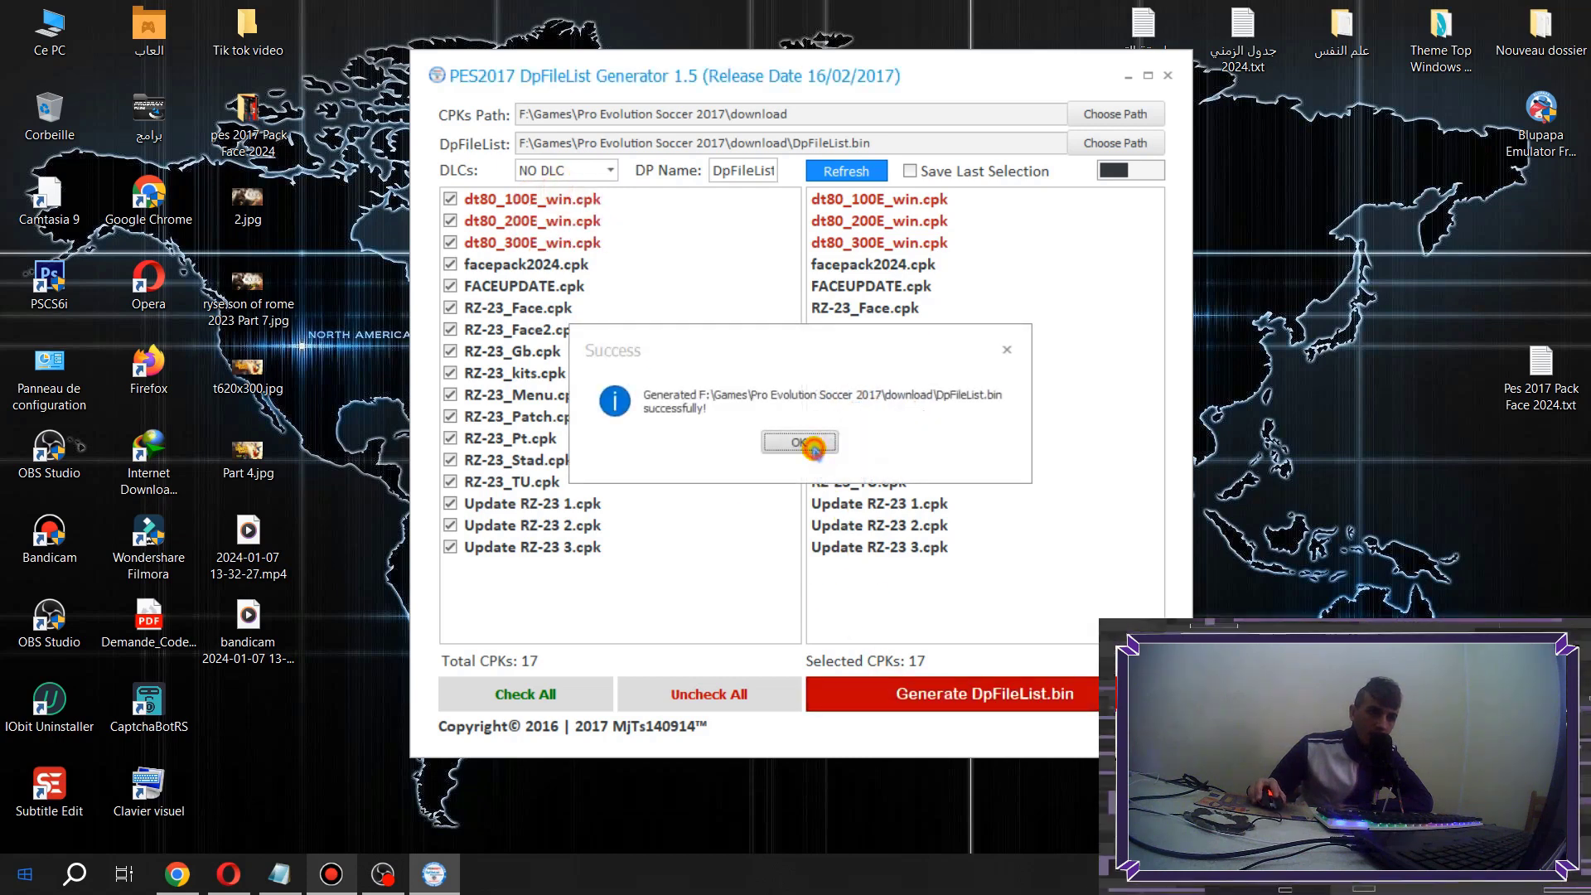
{"action": "left_click", "coordinate": [814, 448]}
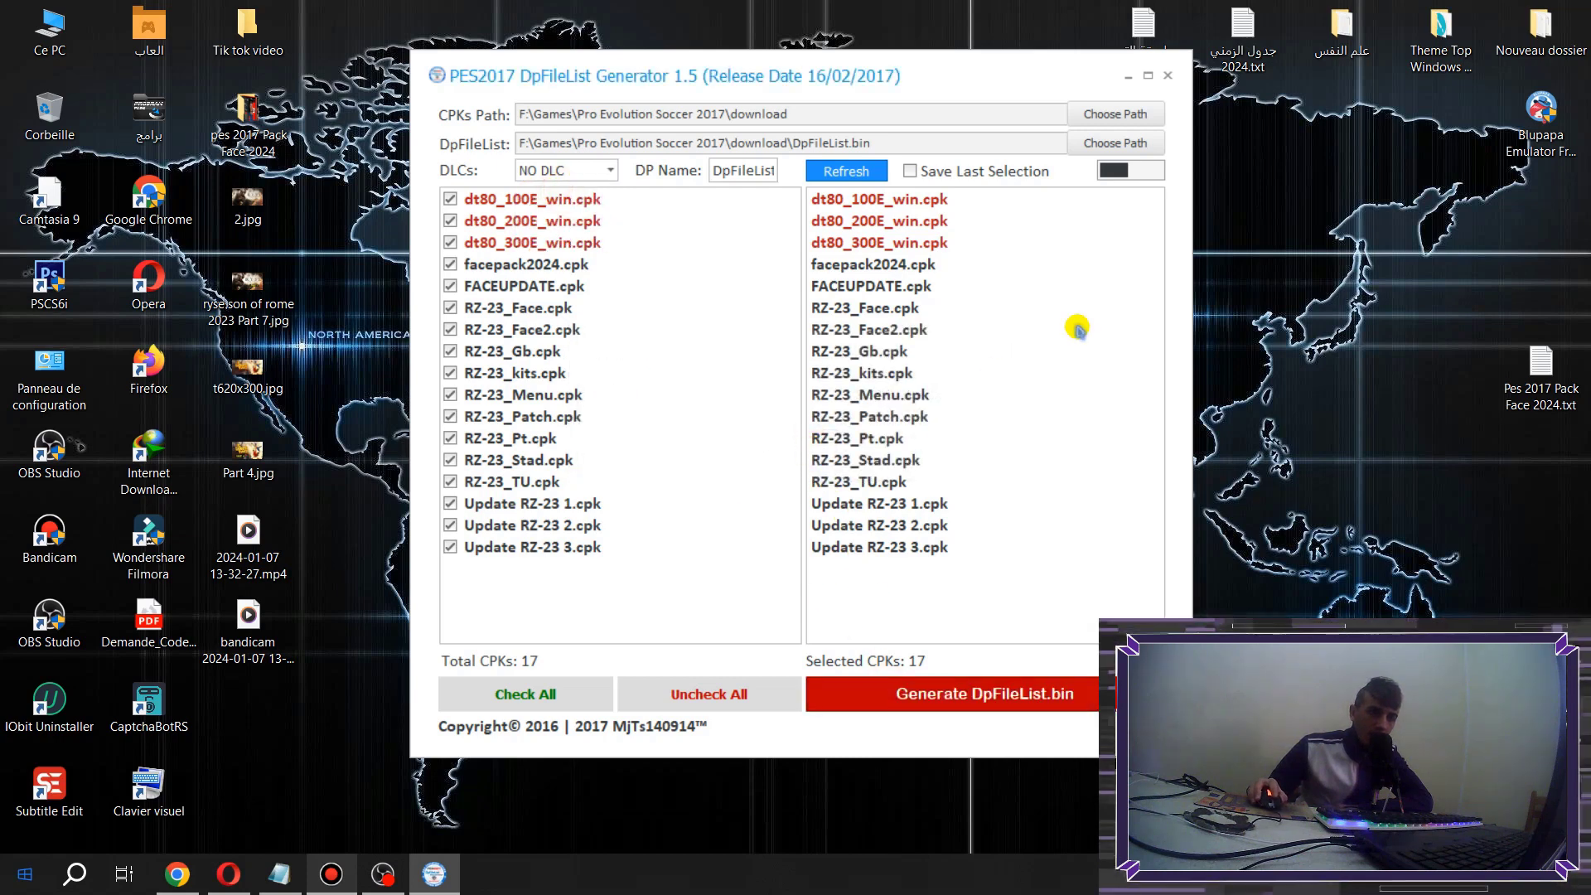
{"action": "left_click", "coordinate": [1167, 77]}
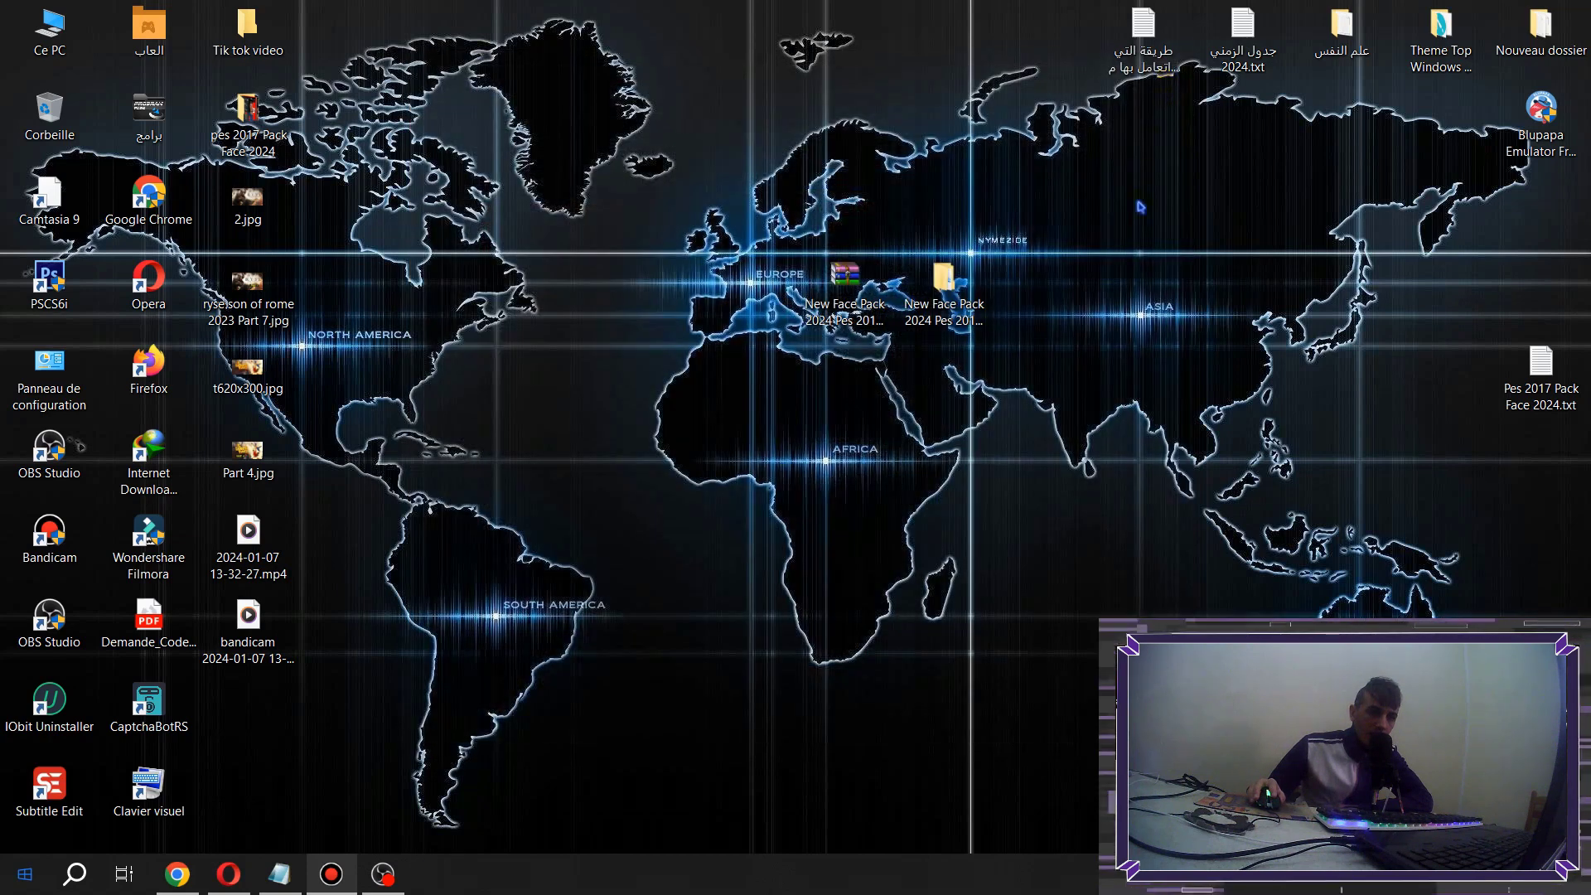